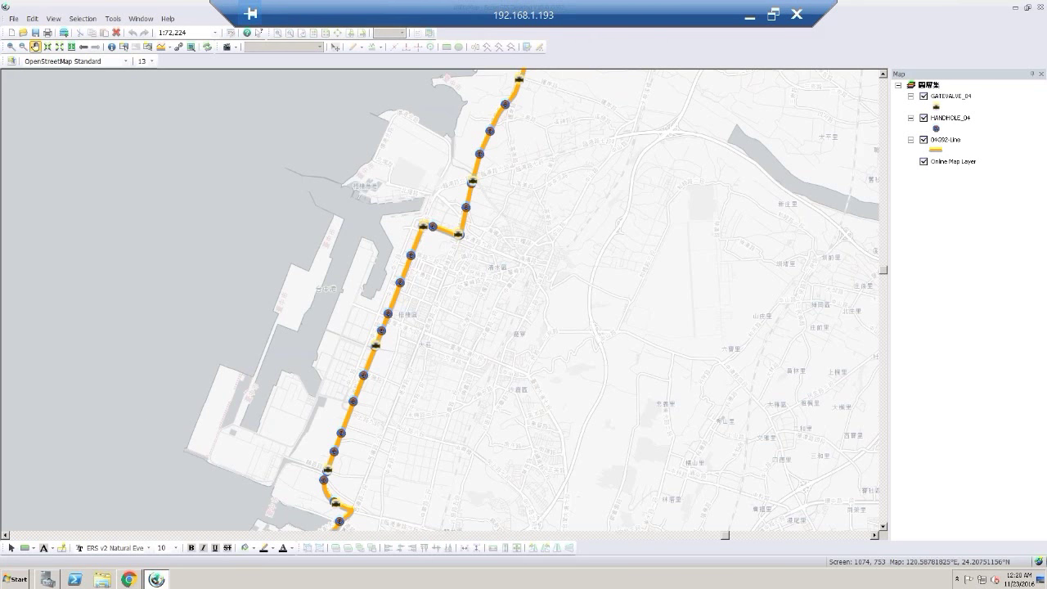
Switch to the browser with SuperGIS Server Manager and log in with the account's user name and password
left_click(136, 581)
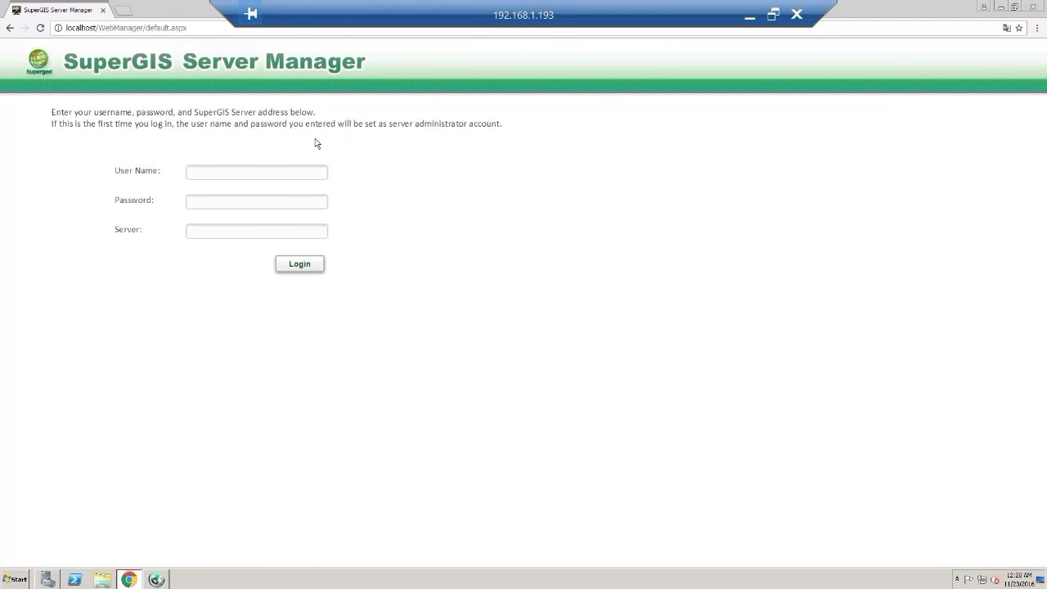
left_click(247, 178)
type("ccl")
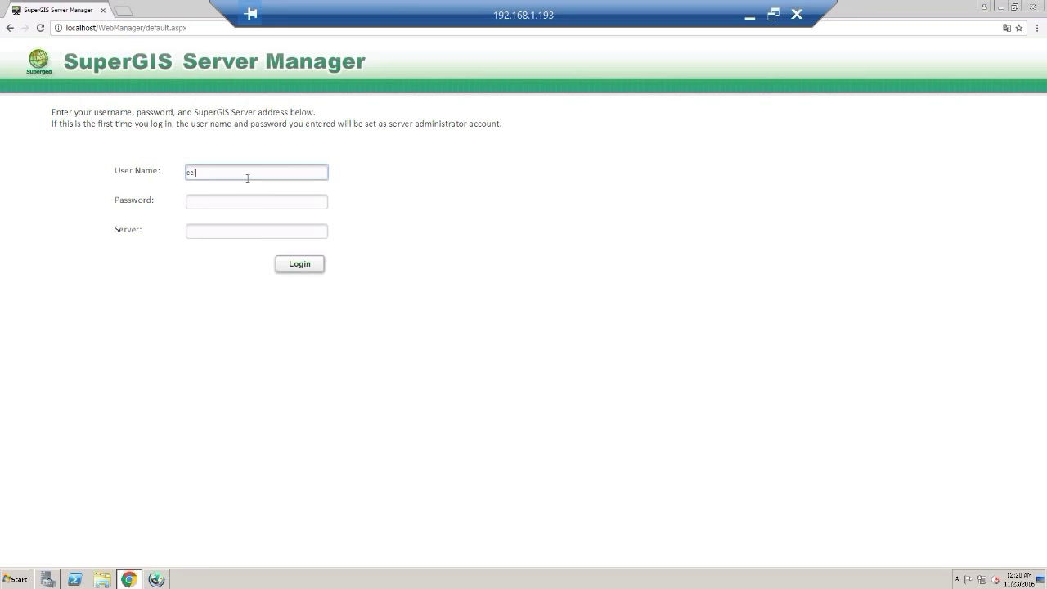
key("Tab")
key("Return")
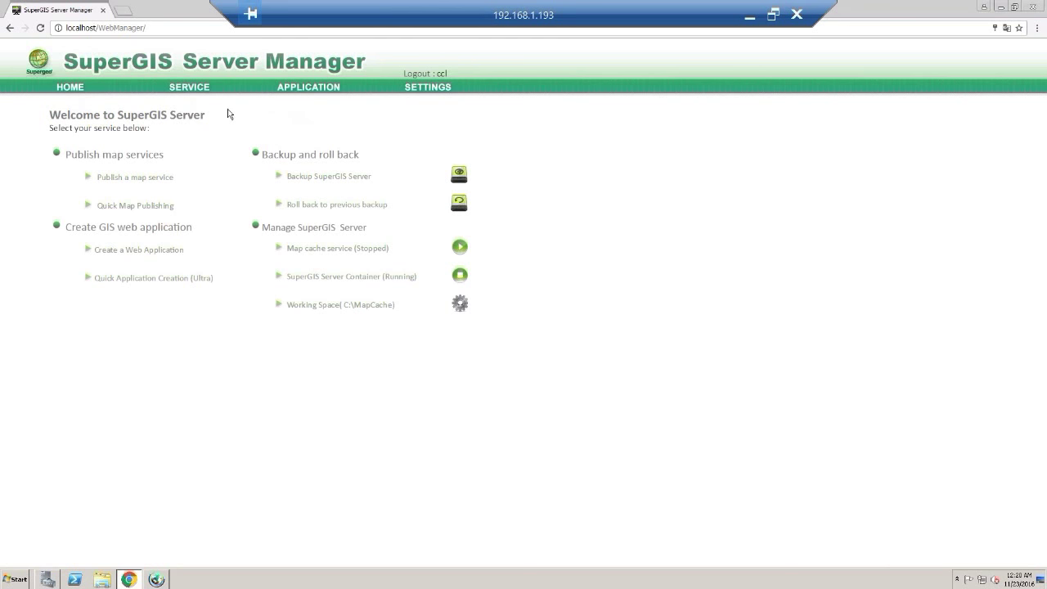
Start a new published service in the Resources folder and name it UtilityMap
left_click(193, 94)
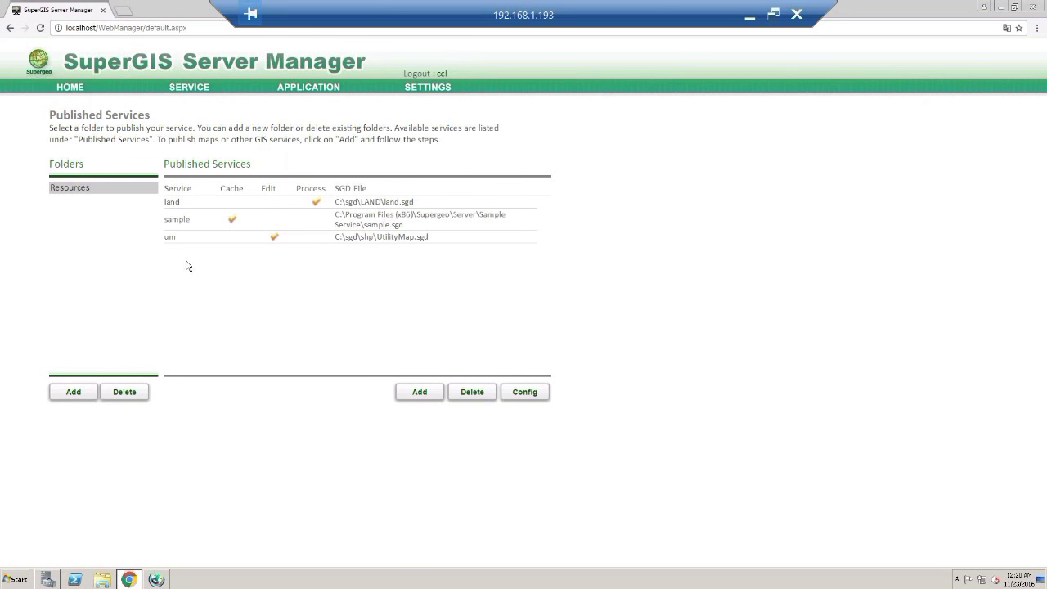
left_click(431, 398)
left_click(239, 162)
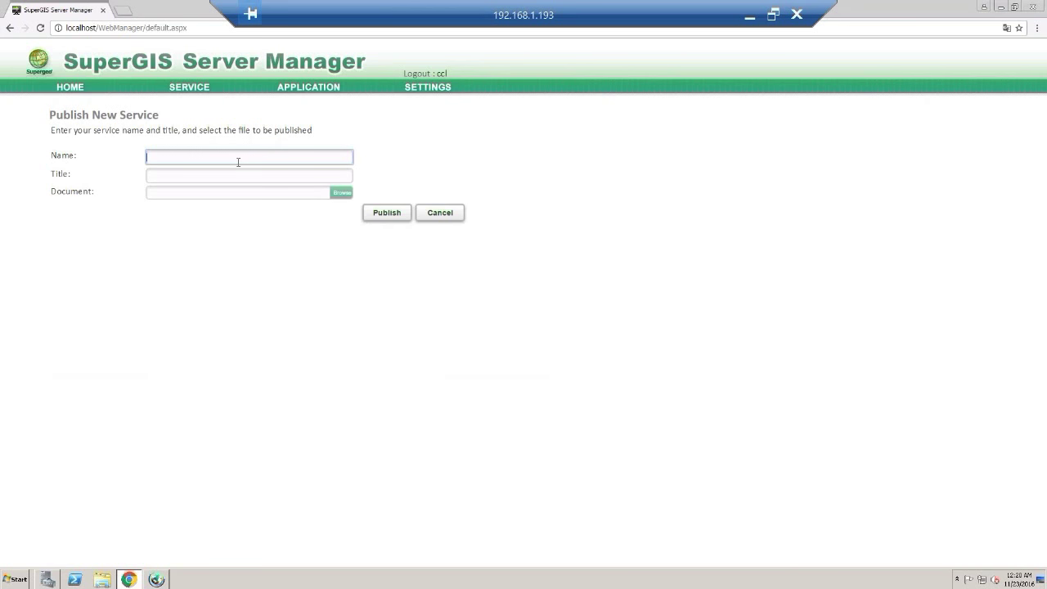
type("uti")
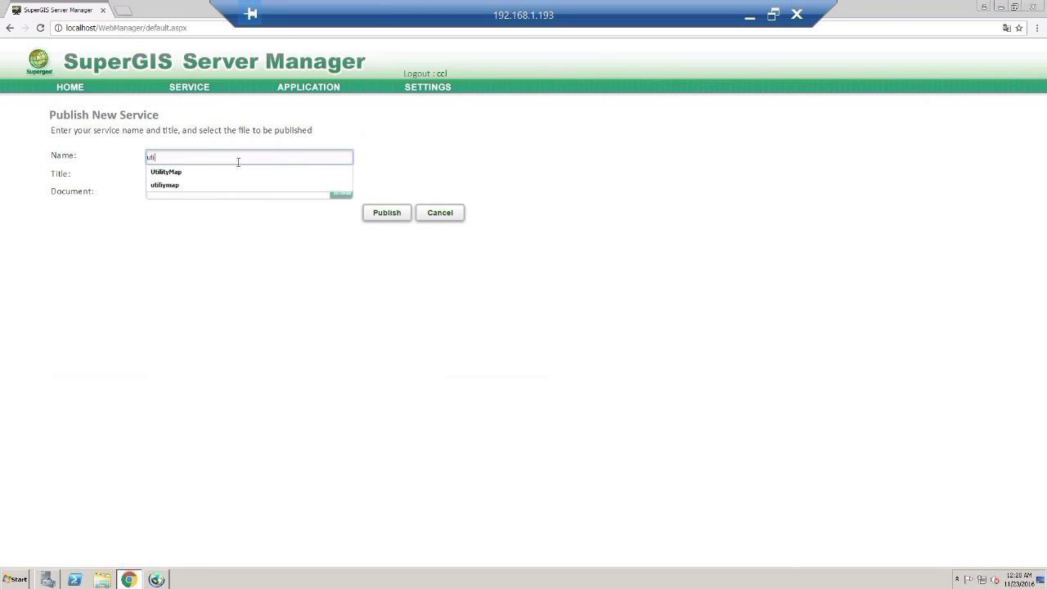
left_click(219, 171)
Select C:\sgd\shp\UtilityMap.sgd as the service's document and publish the service
left_click(331, 190)
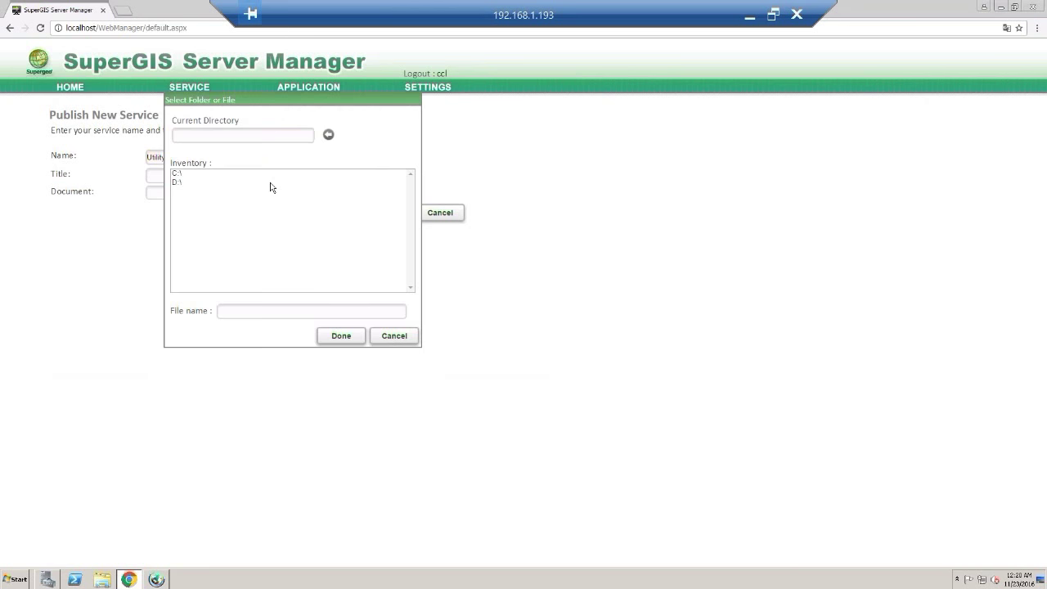
left_click(176, 175)
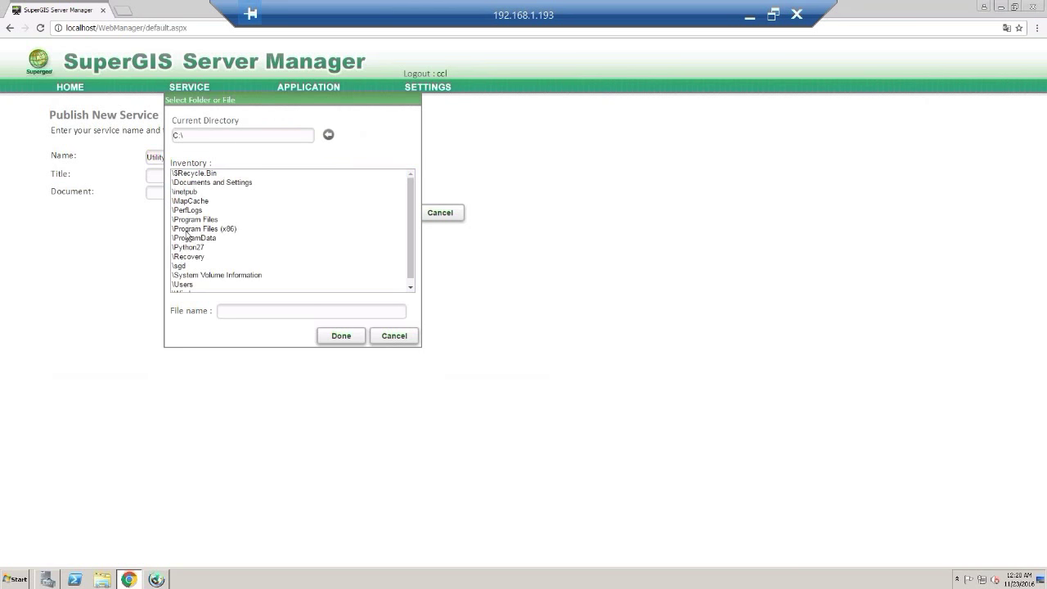
left_click(185, 264)
left_click(187, 183)
left_click(197, 184)
left_click(341, 336)
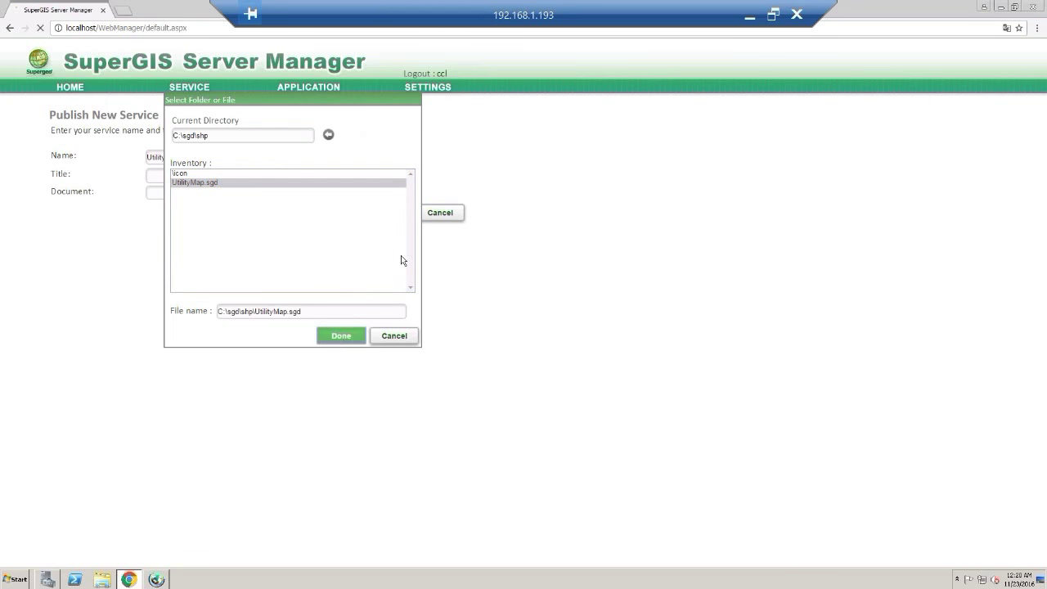
left_click(387, 212)
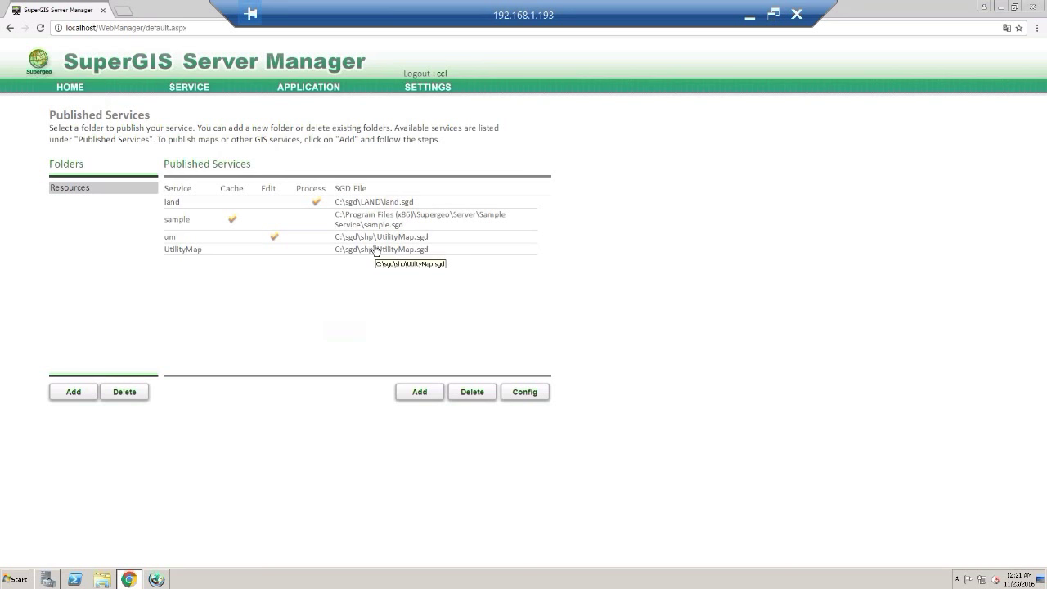
Open the UtilityMap web site from the list of managed sites and examine the pipeline on its map
left_click(330, 92)
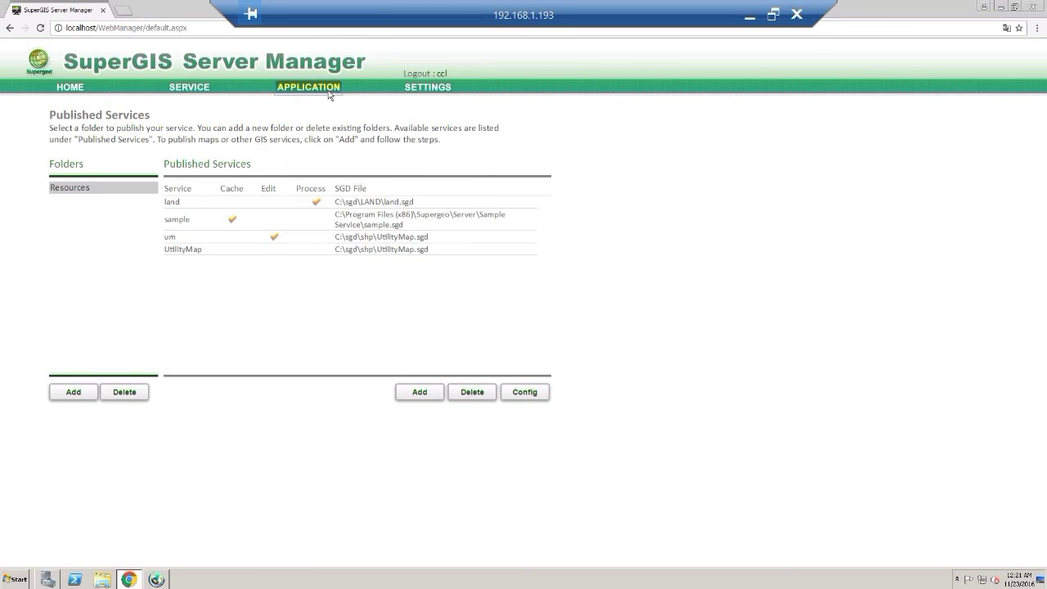
left_click(584, 353)
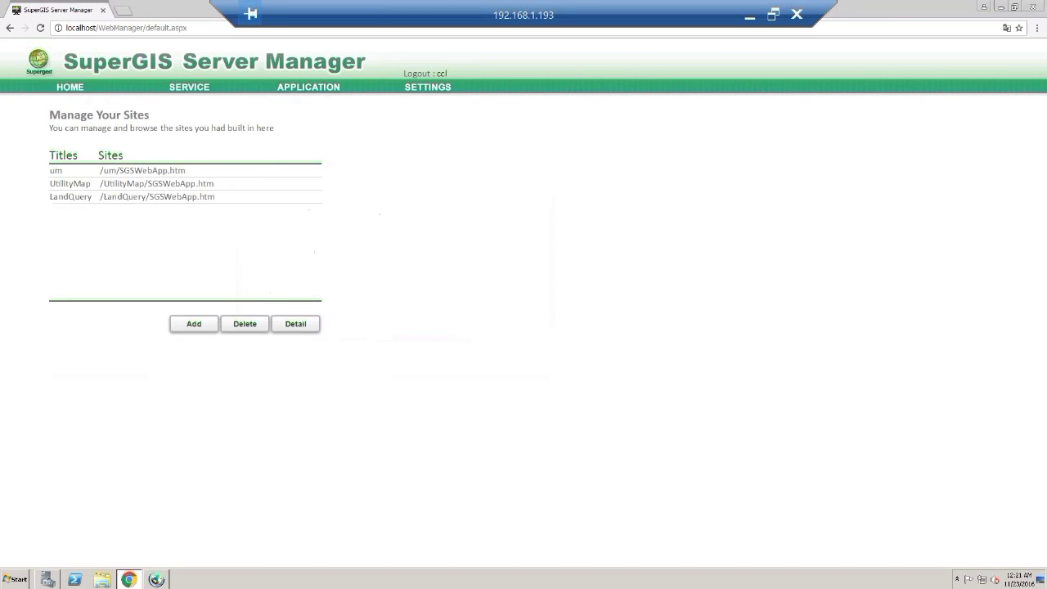
left_click(145, 183)
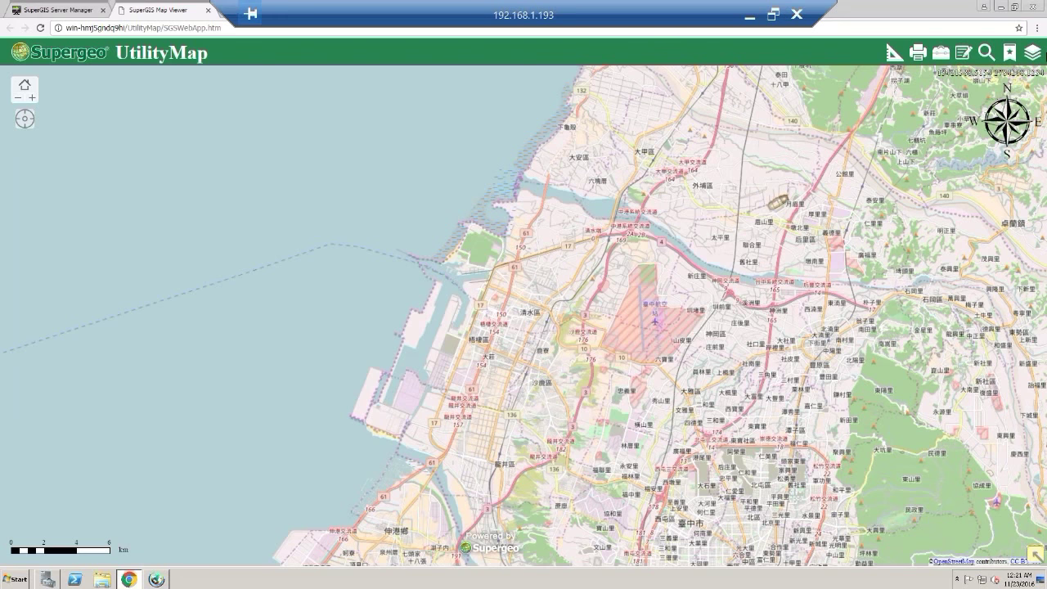
scroll(545, 348, "up", 2)
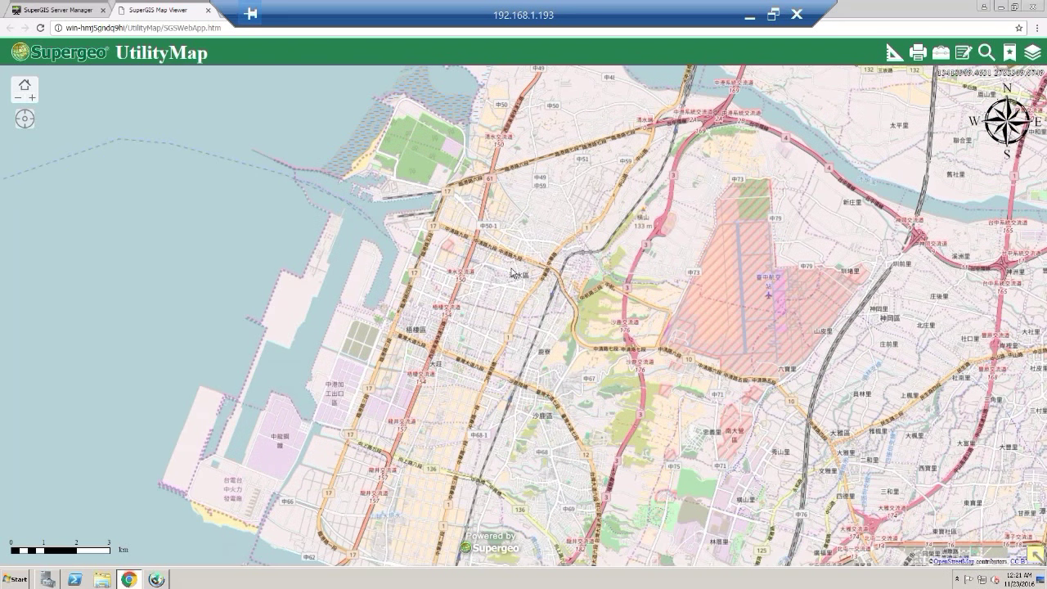
scroll(512, 274, "down", 1)
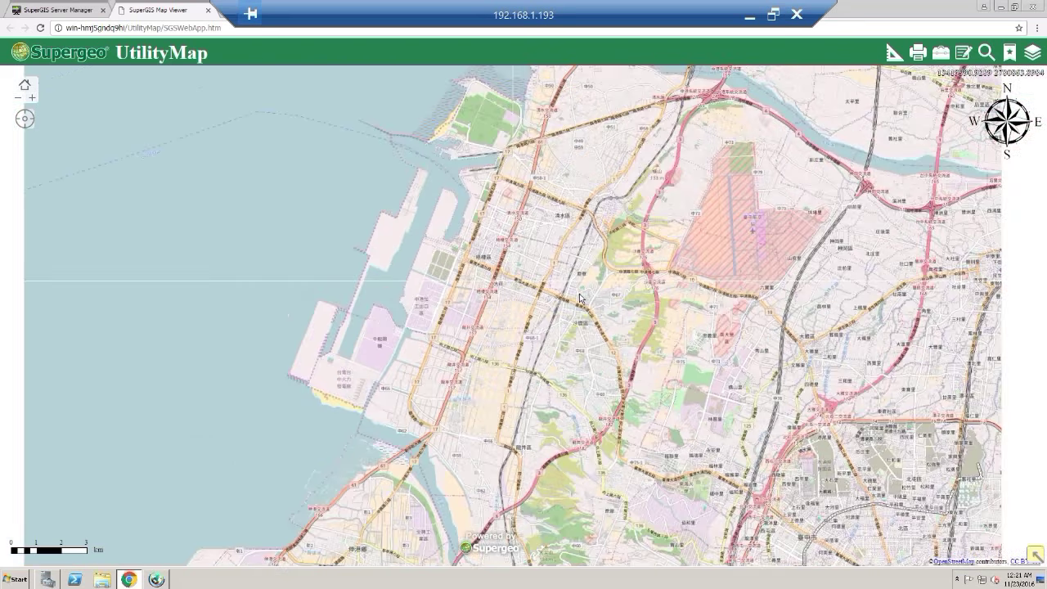
scroll(580, 298, "down", 1)
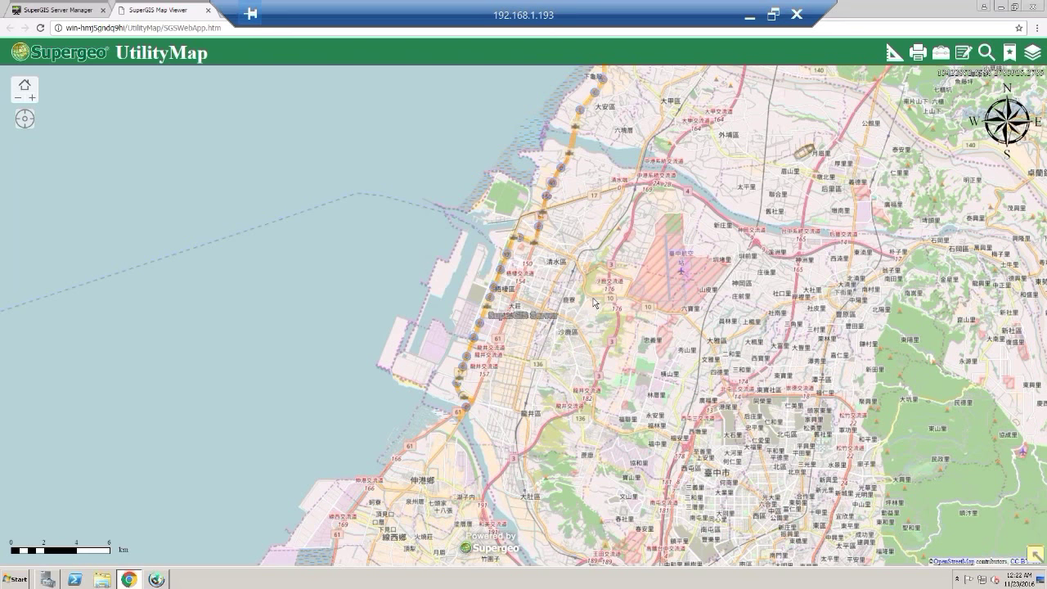
scroll(577, 329, "down", 1)
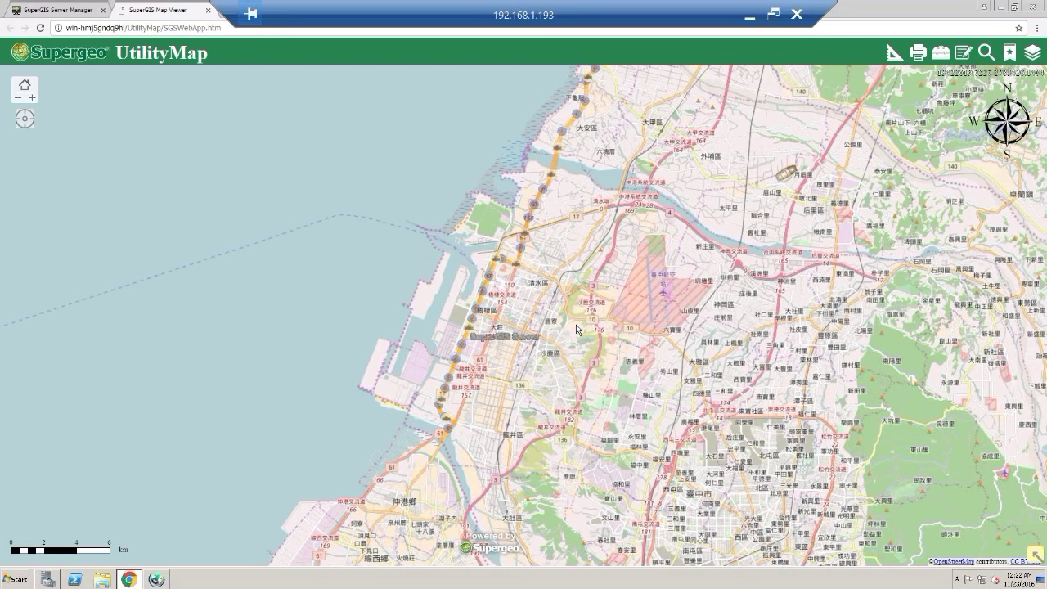
Minimise the remote desktop, switch to the local Chrome's UtilityMap page and inspect a manhole marker's attributes, closing its popup when done
left_click(750, 14)
left_click(304, 571)
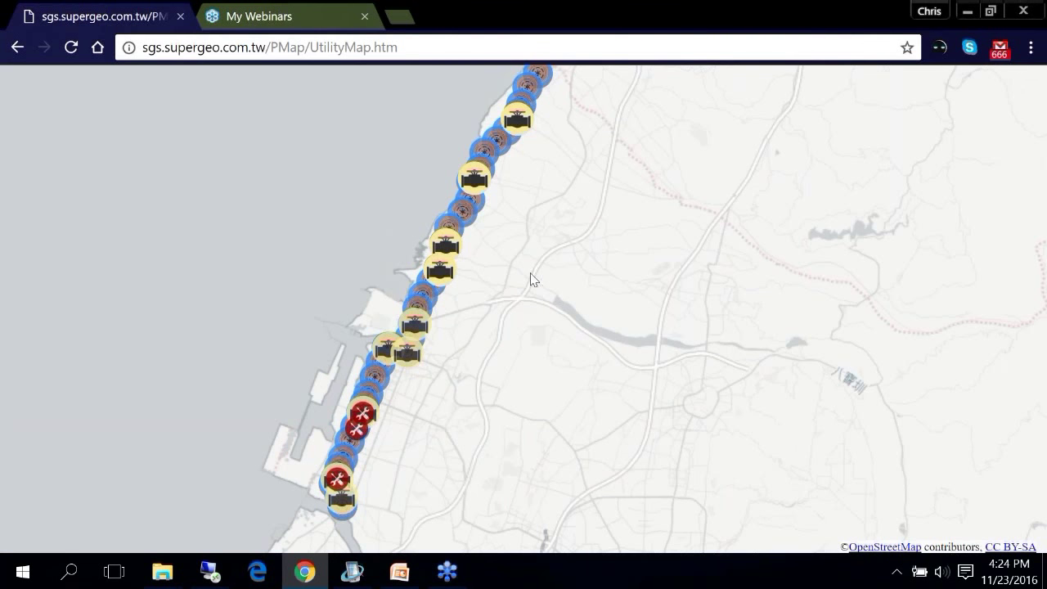
scroll(533, 279, "up", 1)
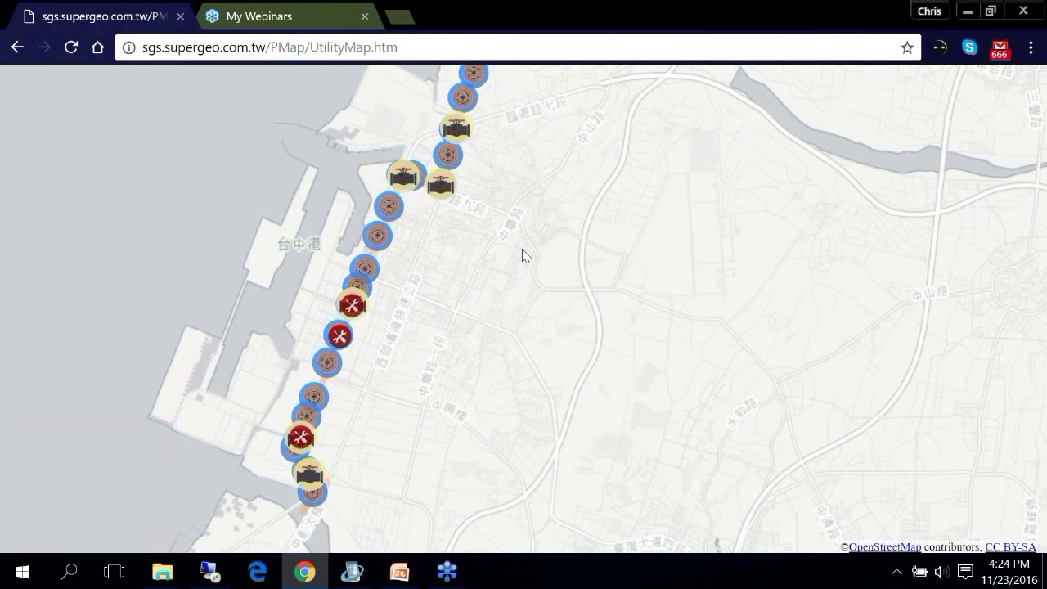
left_click_drag(559, 238, 475, 320)
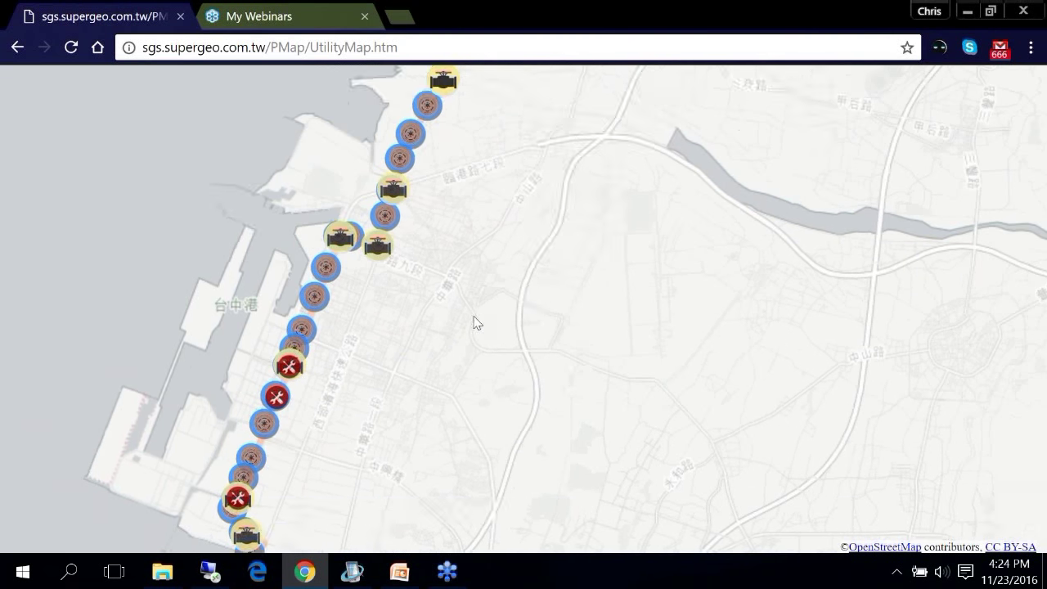
left_click(376, 188)
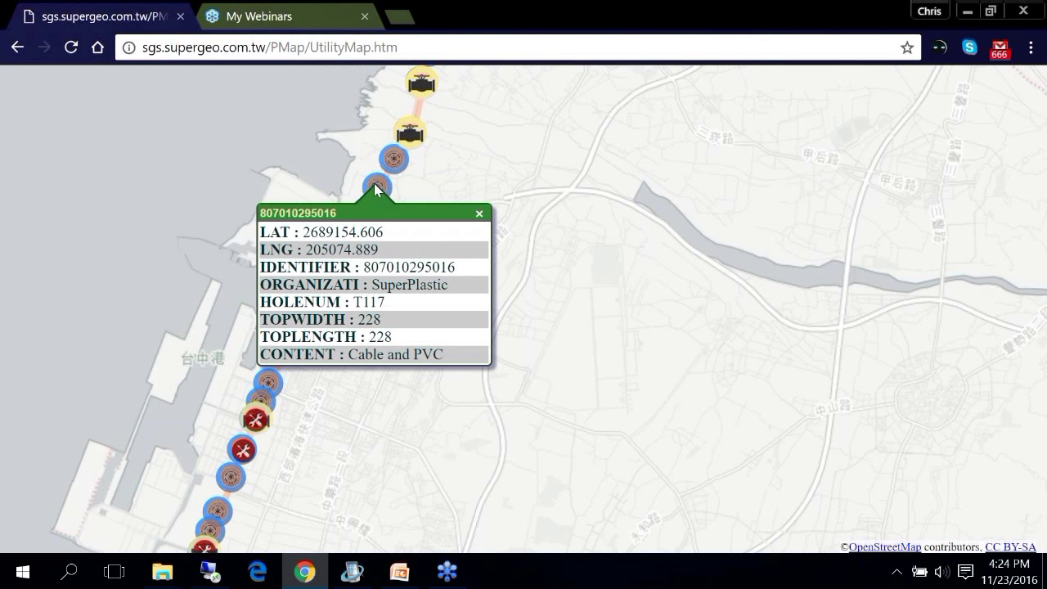
left_click_drag(577, 199, 575, 286)
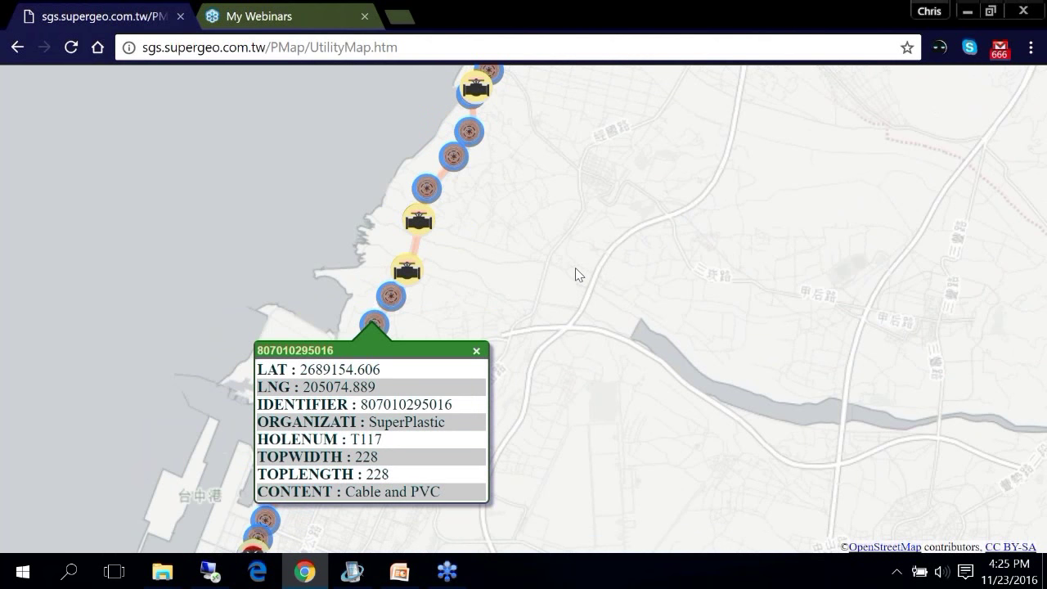
left_click(476, 350)
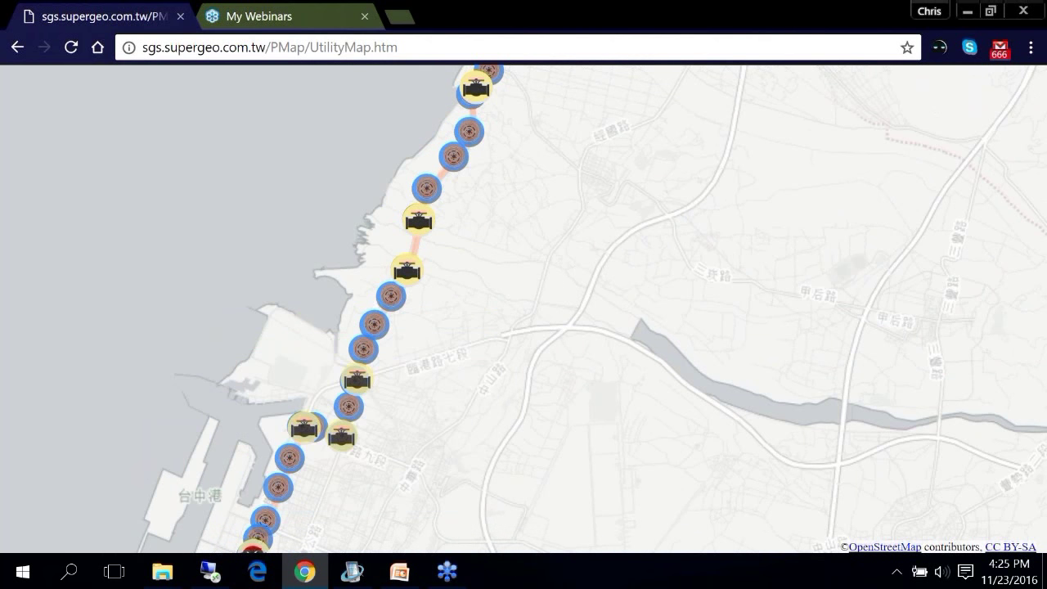
left_click_drag(737, 367, 691, 331)
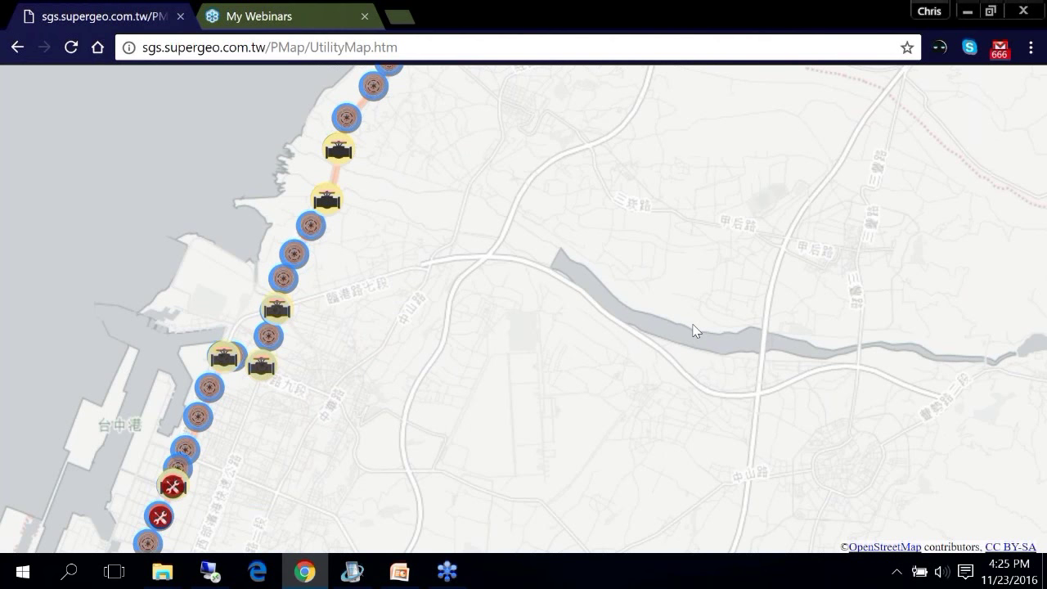
Switch to PowerPoint, start the slide show from slide 23 and advance to the Relational Table slide
left_click(414, 571)
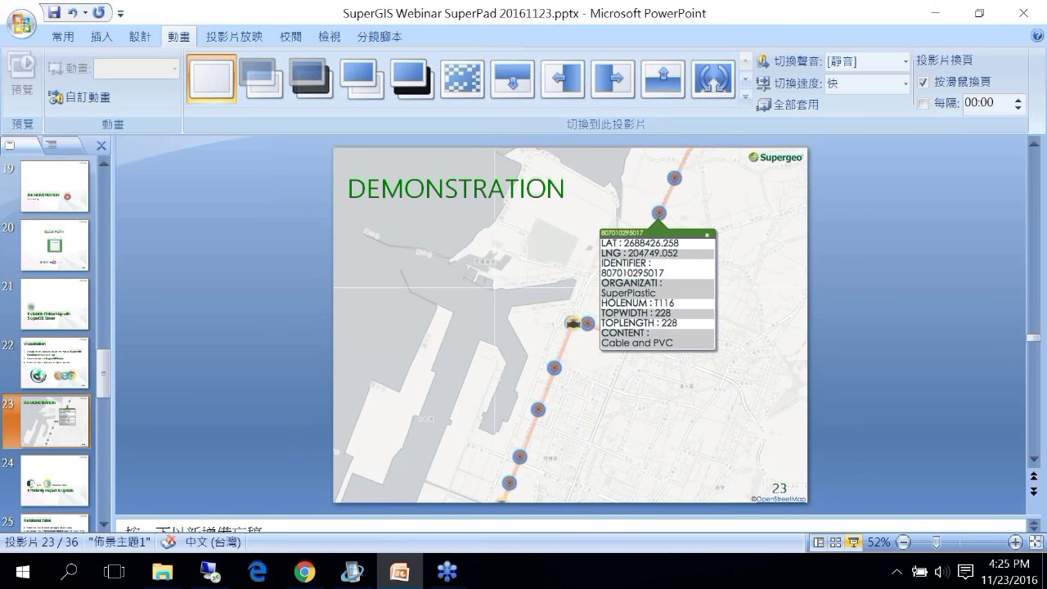
left_click(854, 544)
key("Right")
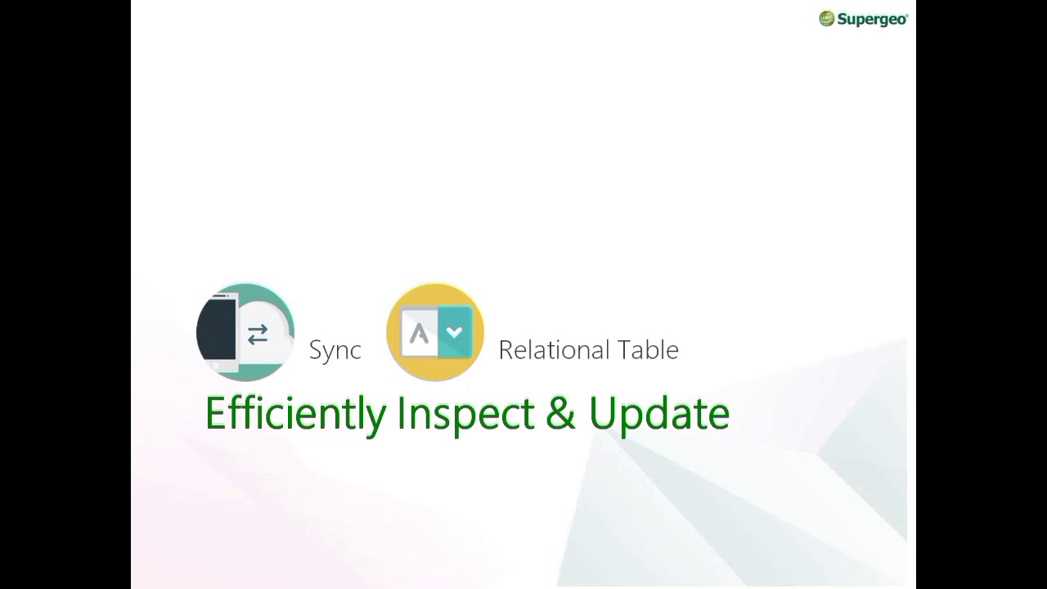
key("Right")
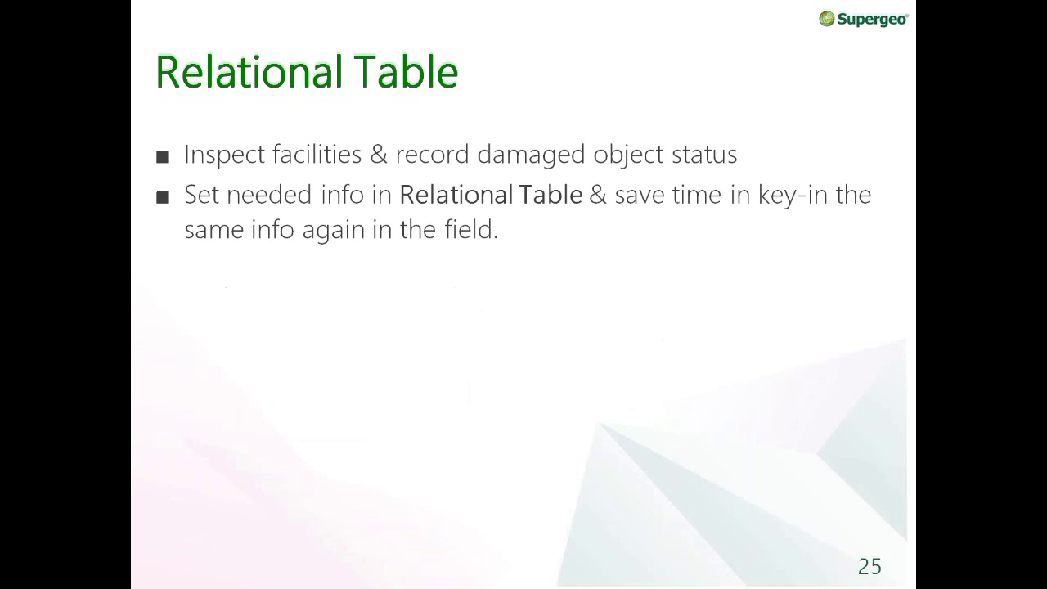
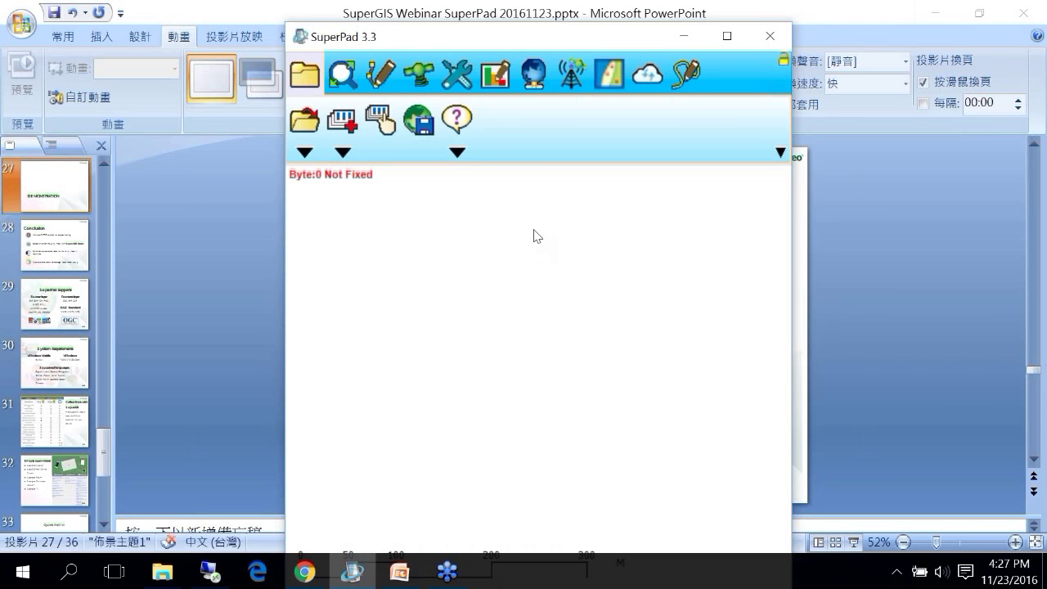
left_click(534, 76)
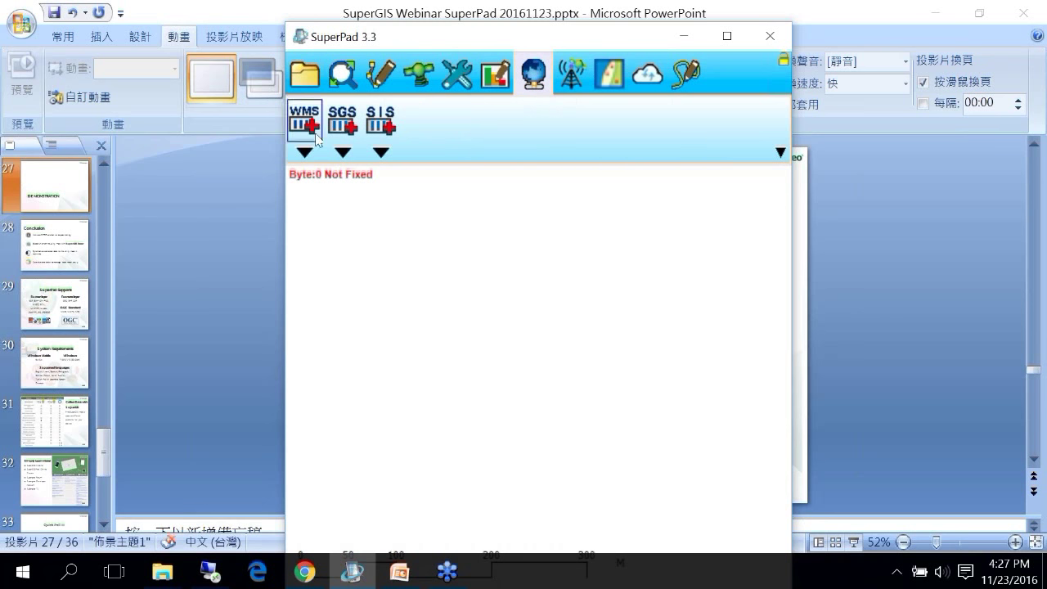
left_click(347, 155)
left_click(407, 197)
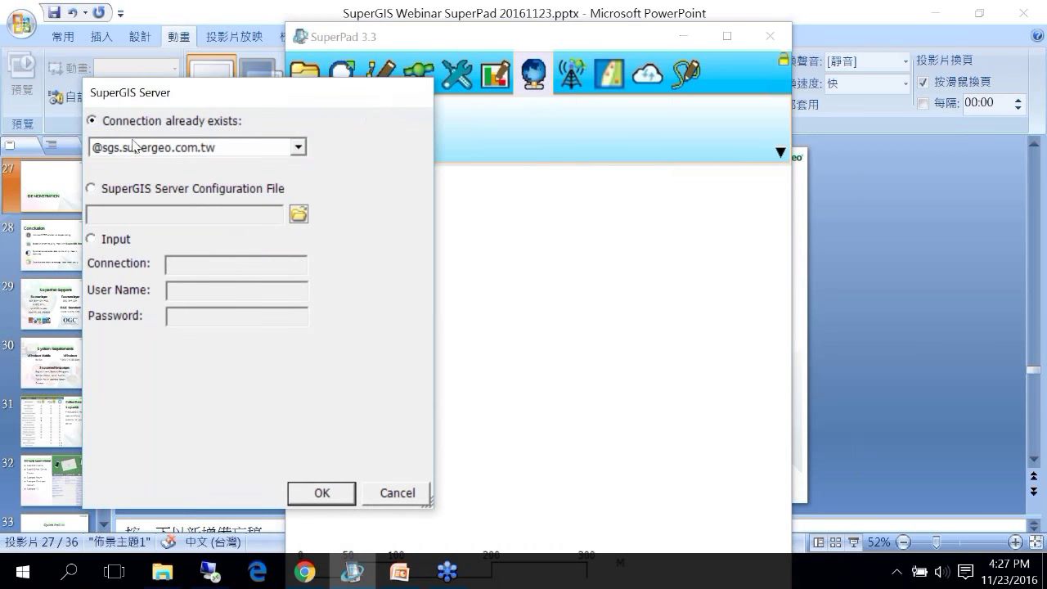
left_click(320, 493)
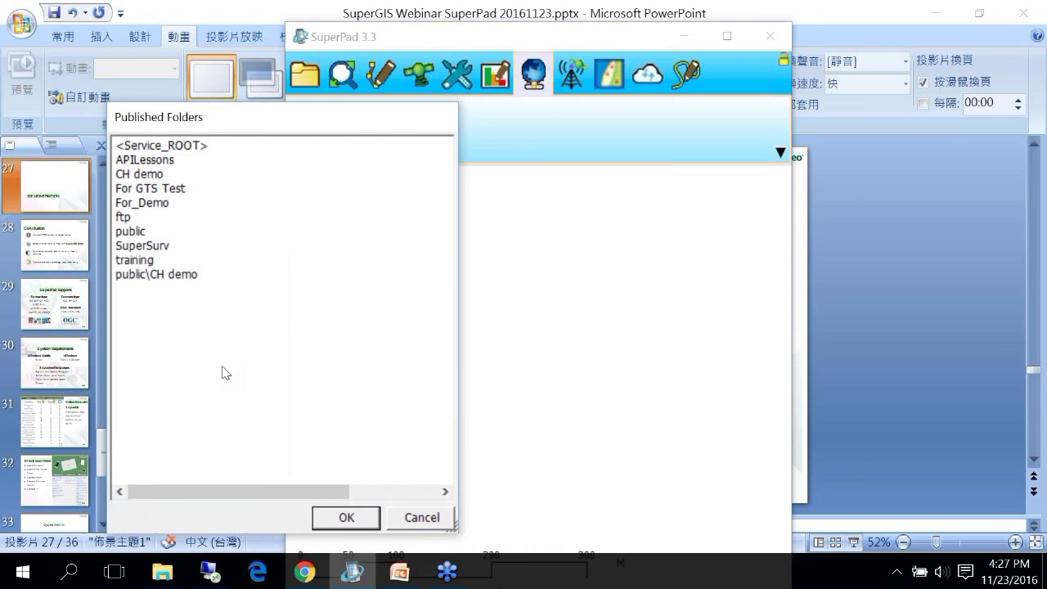
Choose the published folder ftp and load its editable map resource UtilityMap.cfg
left_click(125, 218)
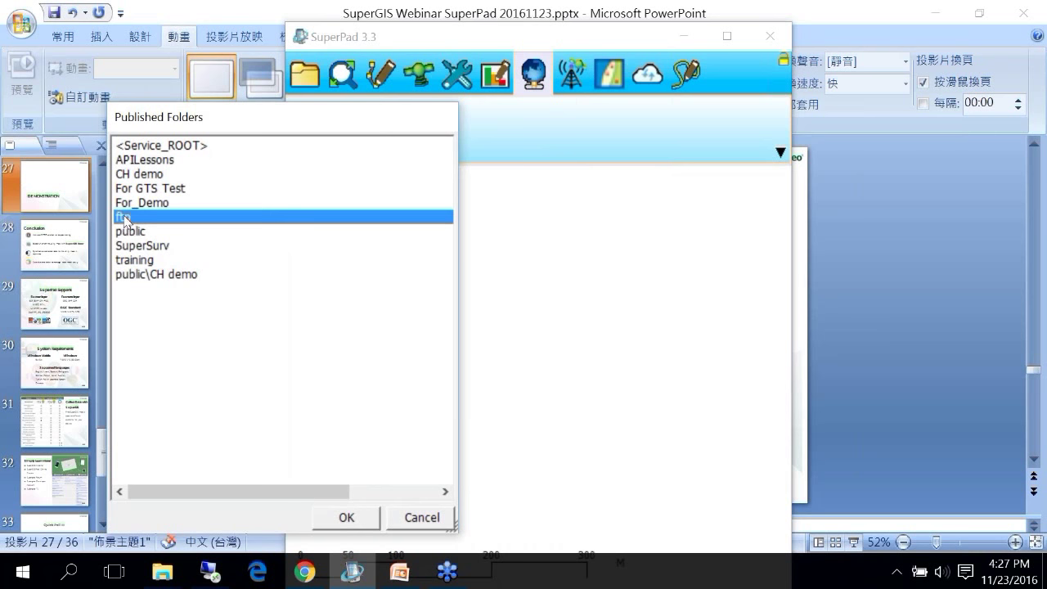
left_click(346, 517)
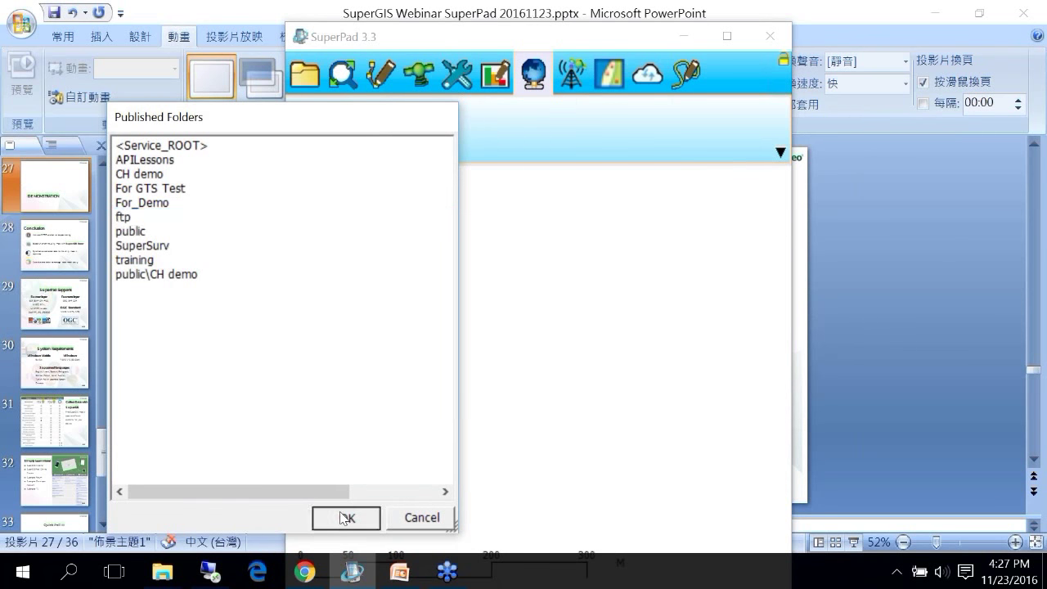
left_click(199, 331)
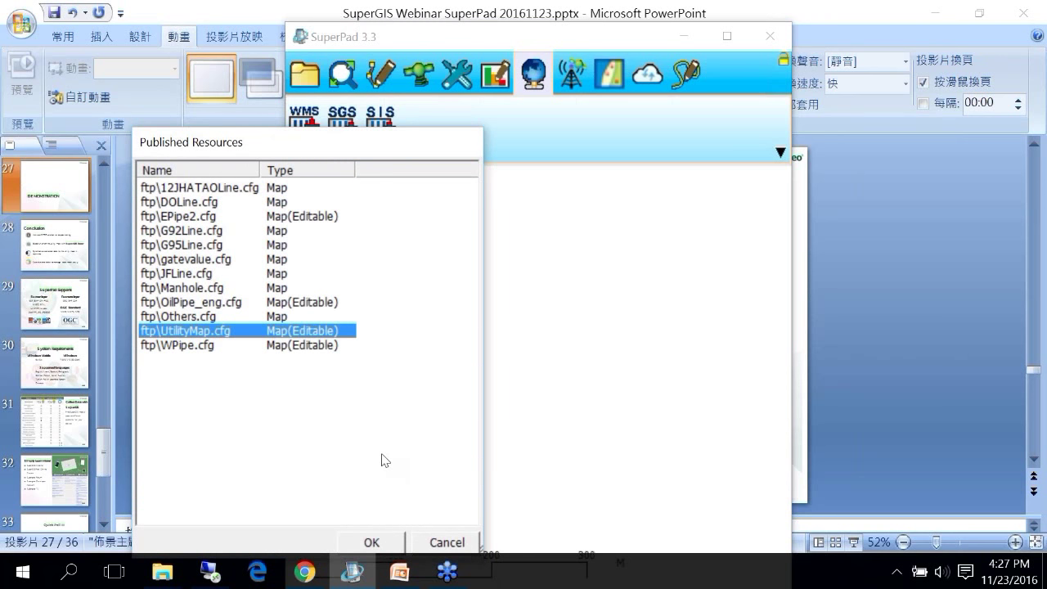
left_click(385, 542)
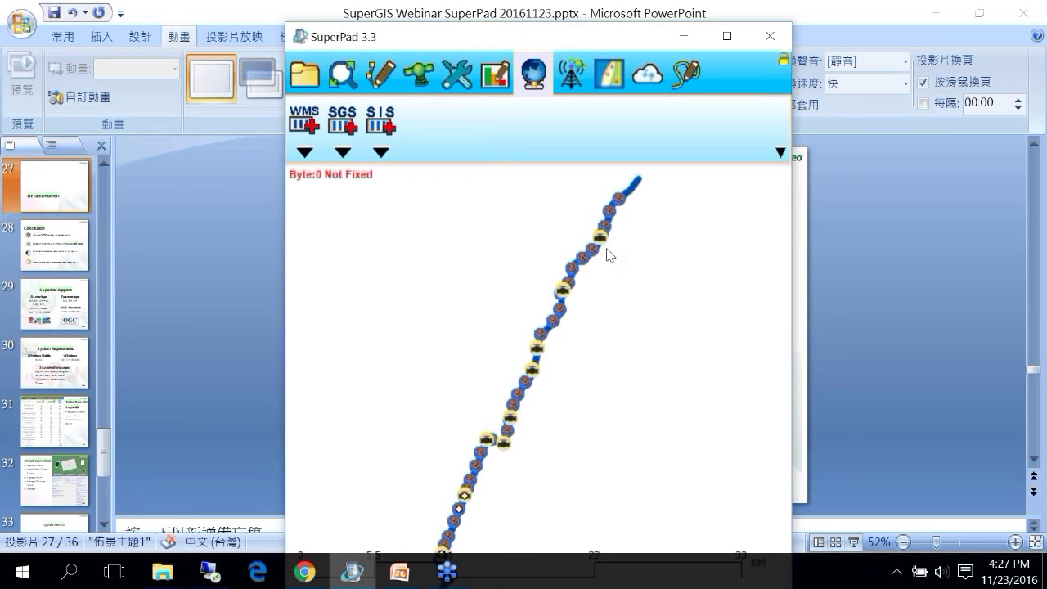
Make the fault_11231628 layer editable in the Layer Manager and apply the change
left_click(348, 79)
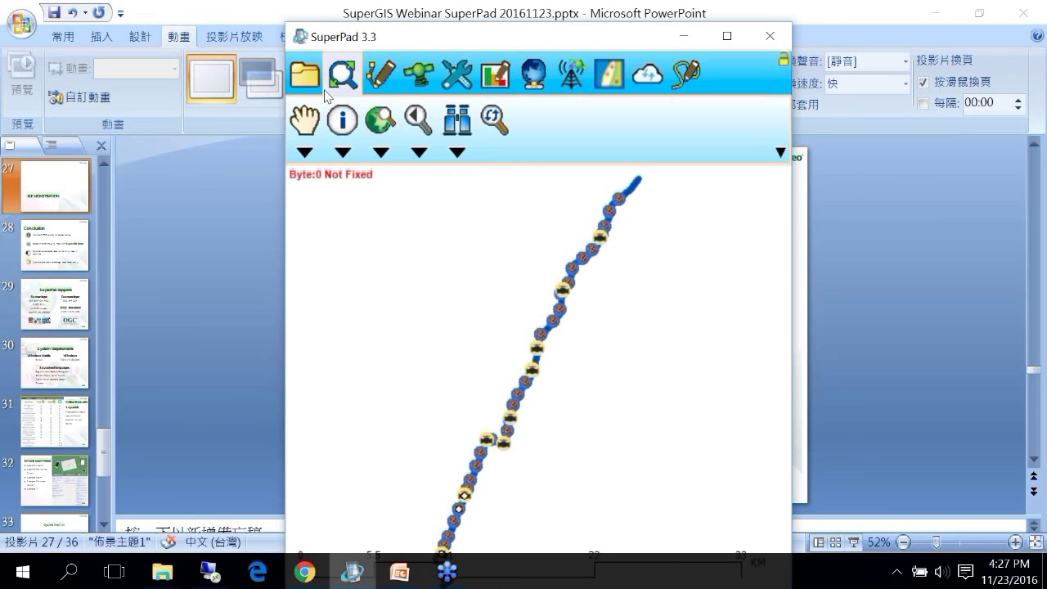
left_click(310, 159)
left_click(335, 191)
left_click_drag(507, 284, 635, 422)
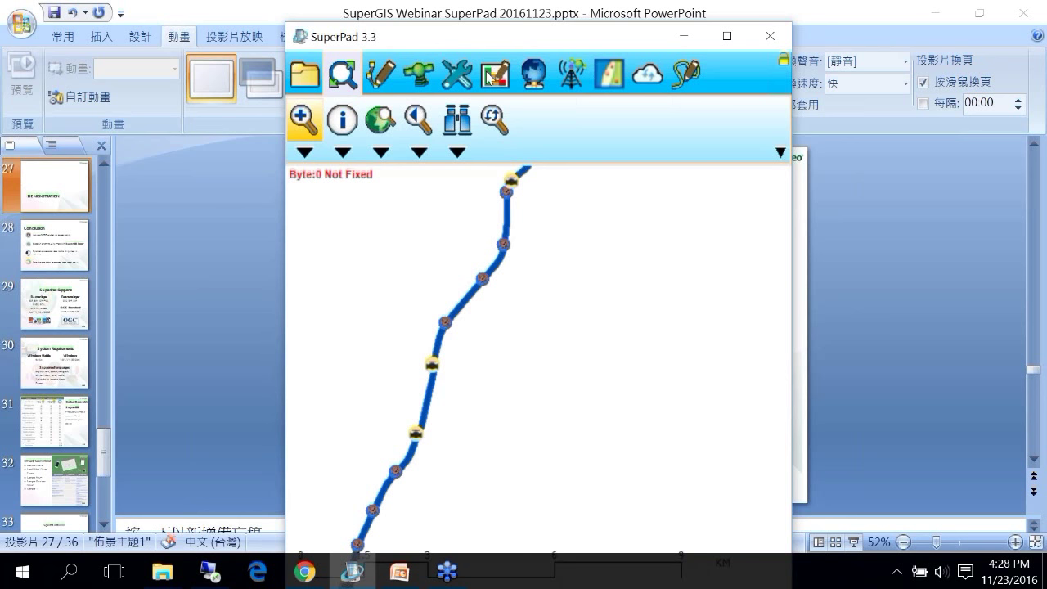
left_click(323, 74)
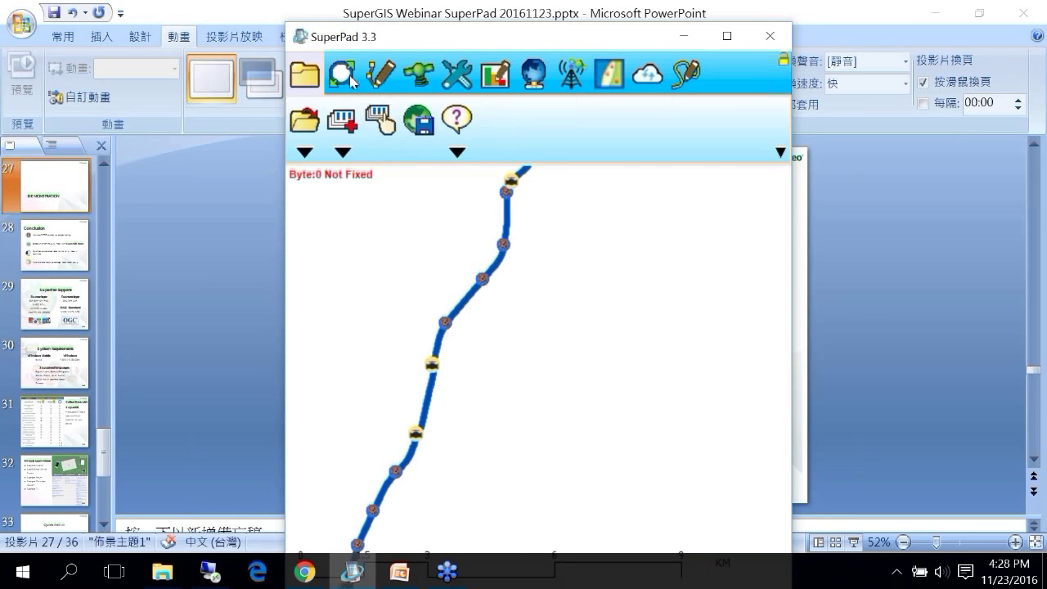
left_click(381, 120)
left_click(435, 238)
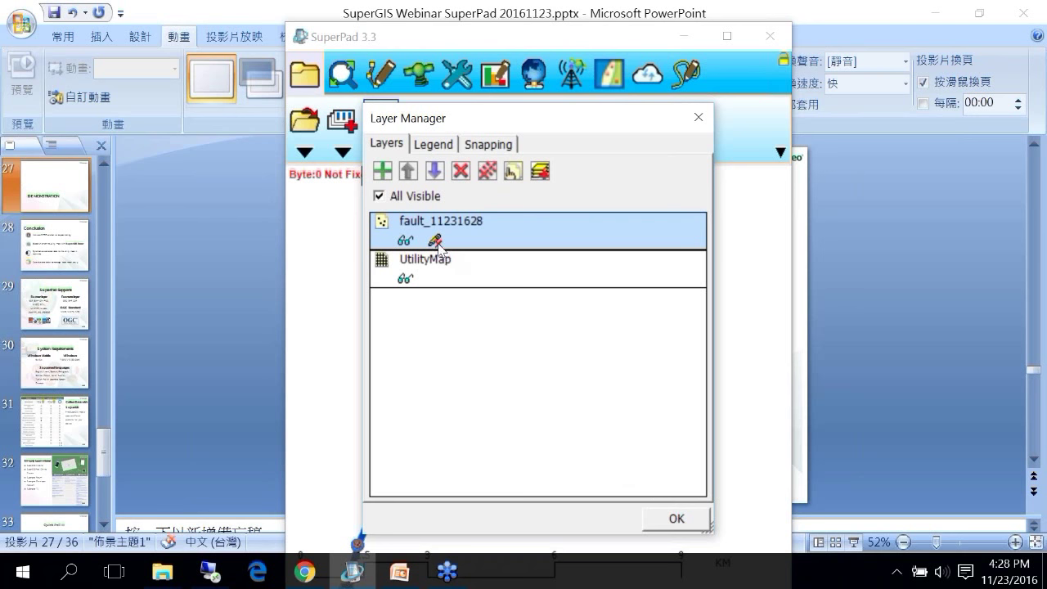
left_click(676, 518)
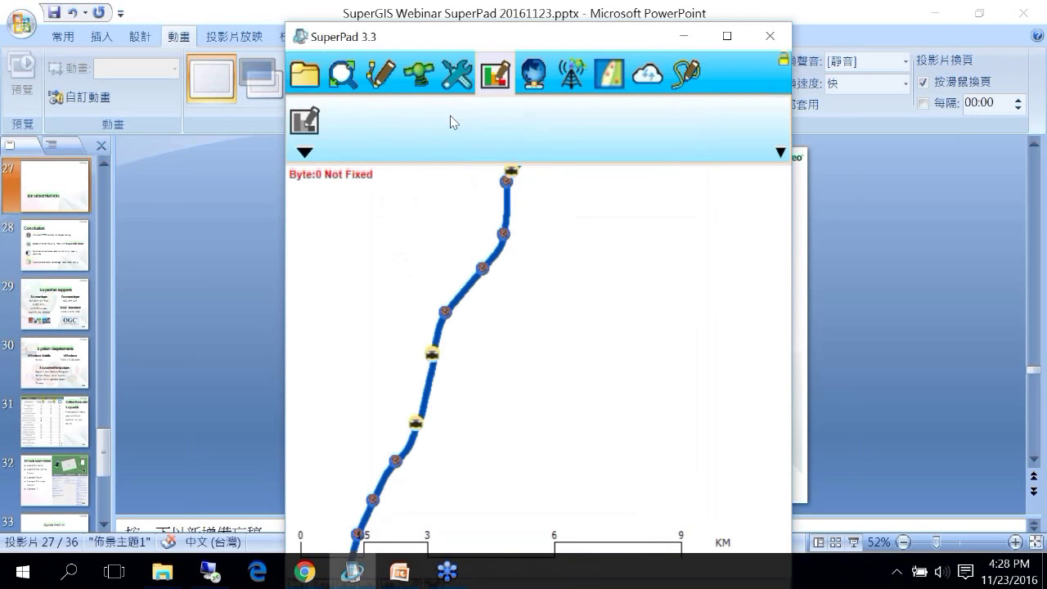
Open the fault_11231628 layer's attribute settings and define its Item field as a menu attribute
left_click(309, 153)
mouse_move(458, 237)
left_click(566, 234)
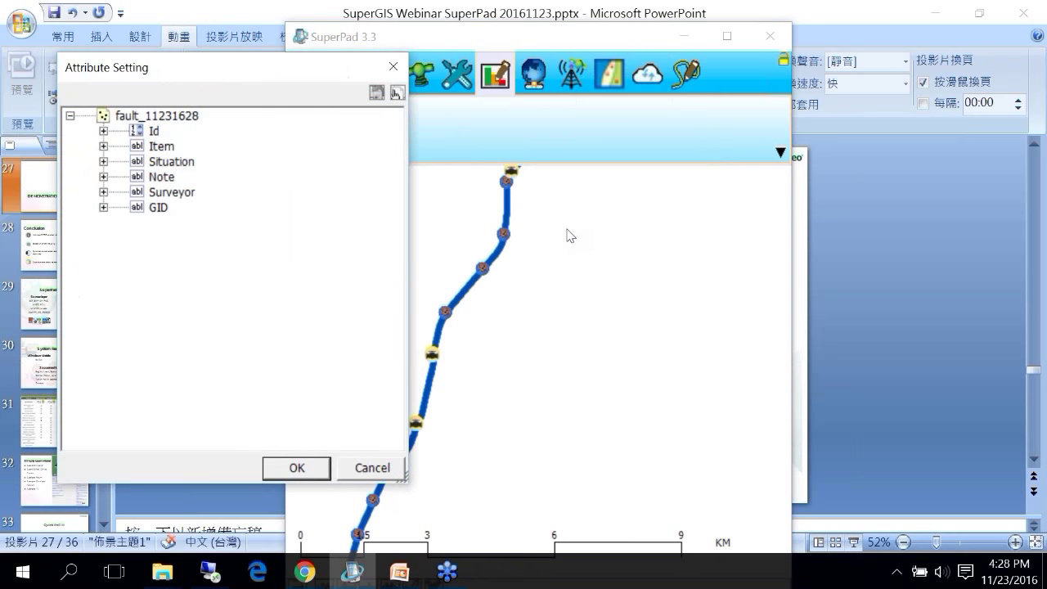
left_click(169, 149)
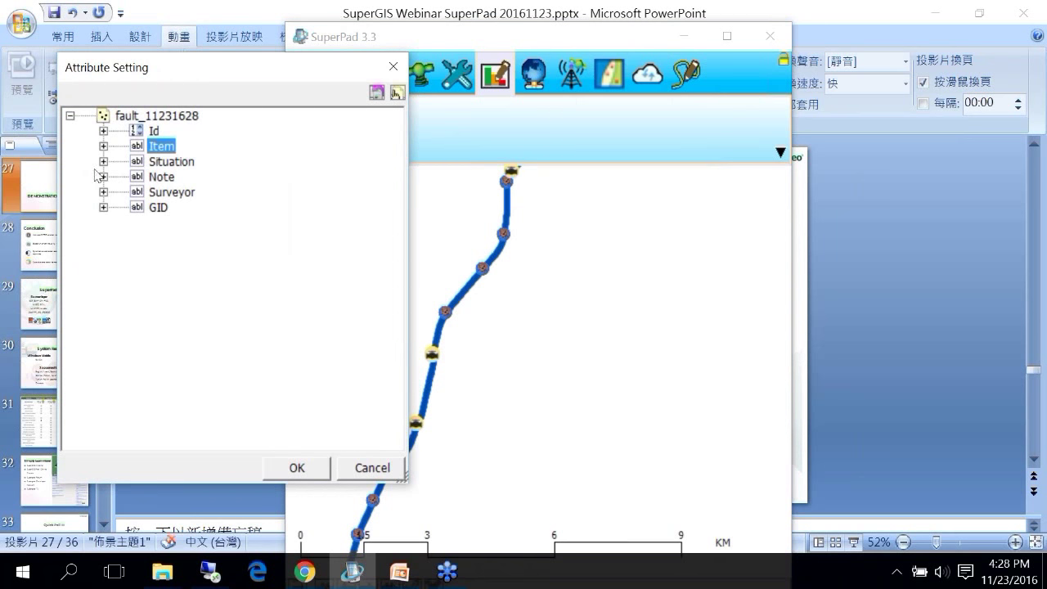
left_click(103, 146)
left_click(376, 92)
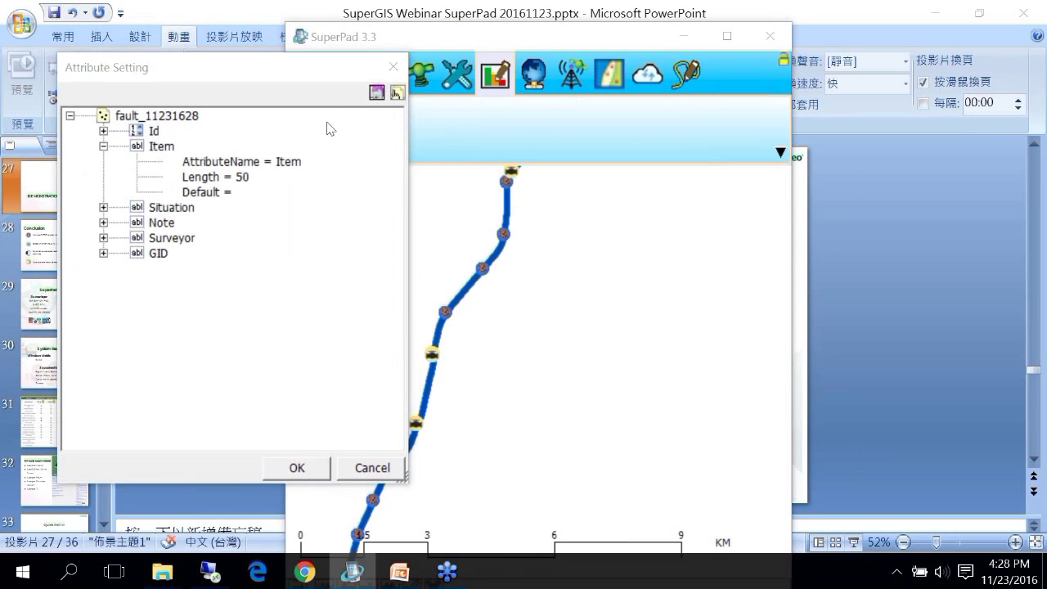
left_click(341, 492)
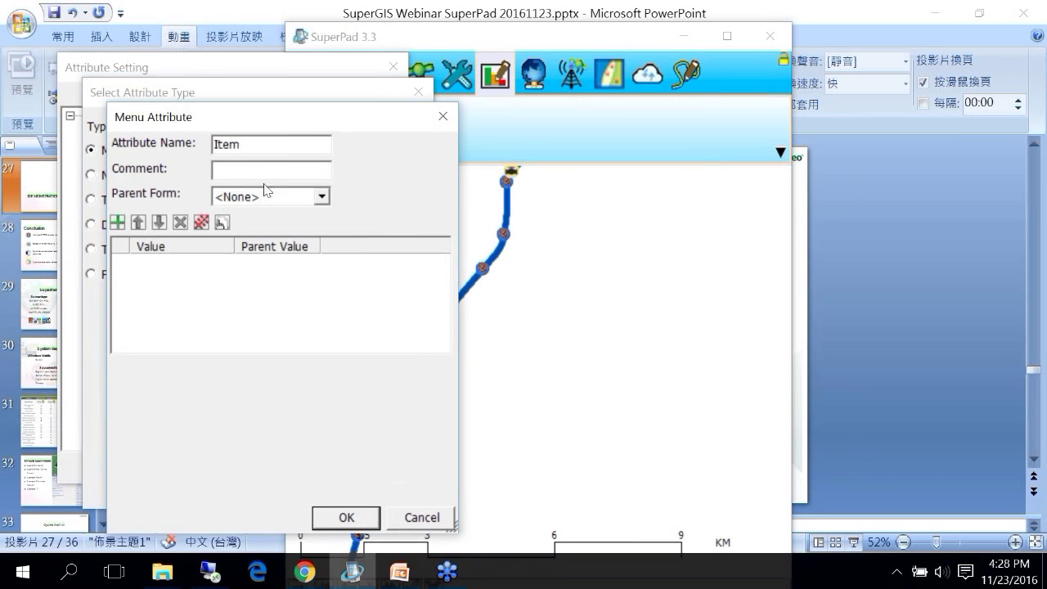
Add Manholes as a value of the Item menu attribute
left_click(117, 223)
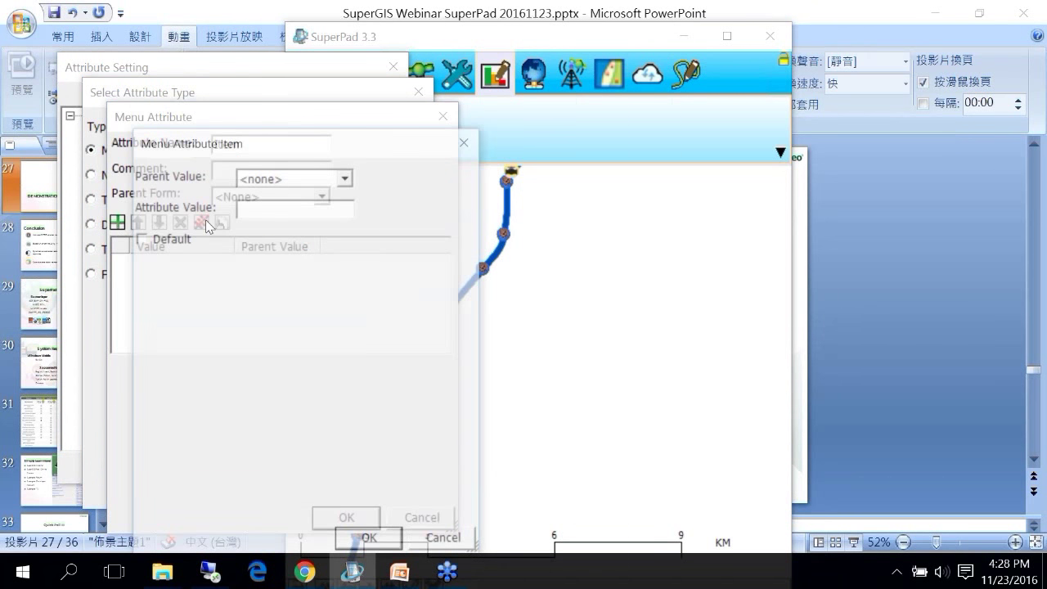
left_click(280, 202)
type("Manhol")
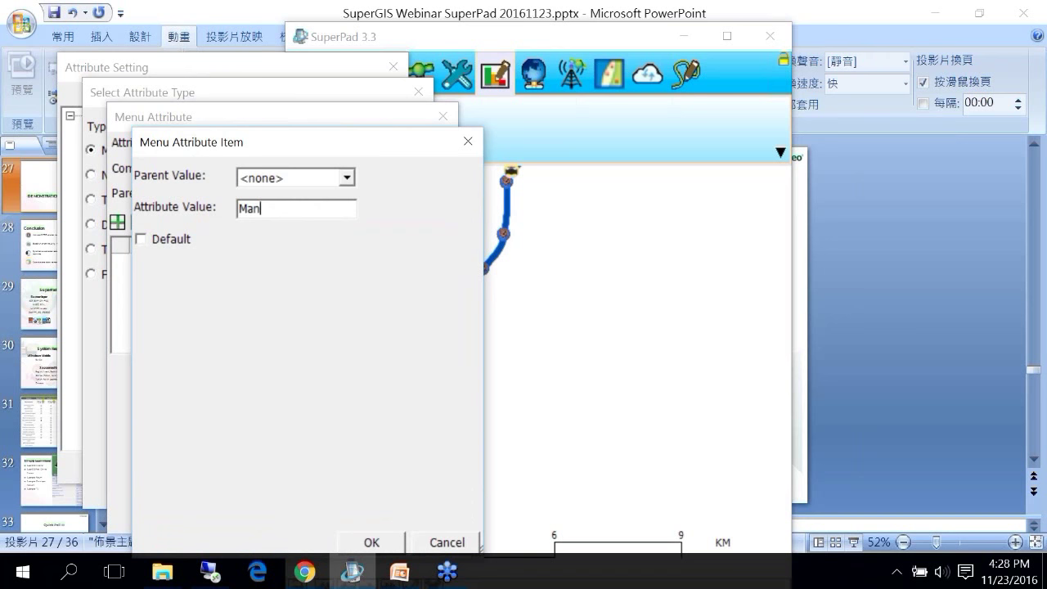
type("es")
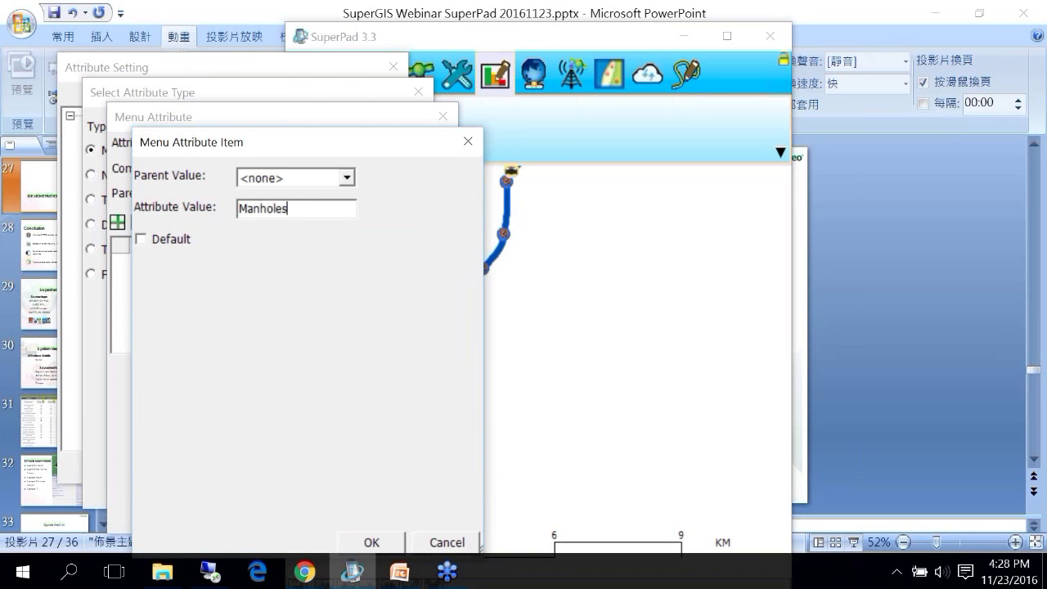
left_click(369, 542)
Add GateValve as another Item menu value and accept the Item attribute definition
left_click(117, 222)
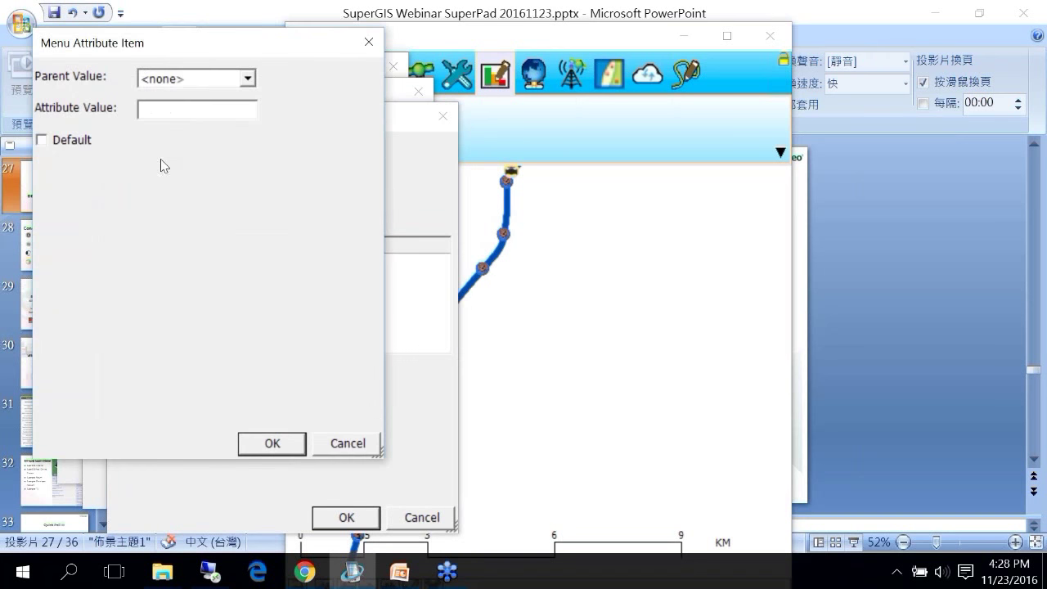
left_click(171, 110)
type("Ga")
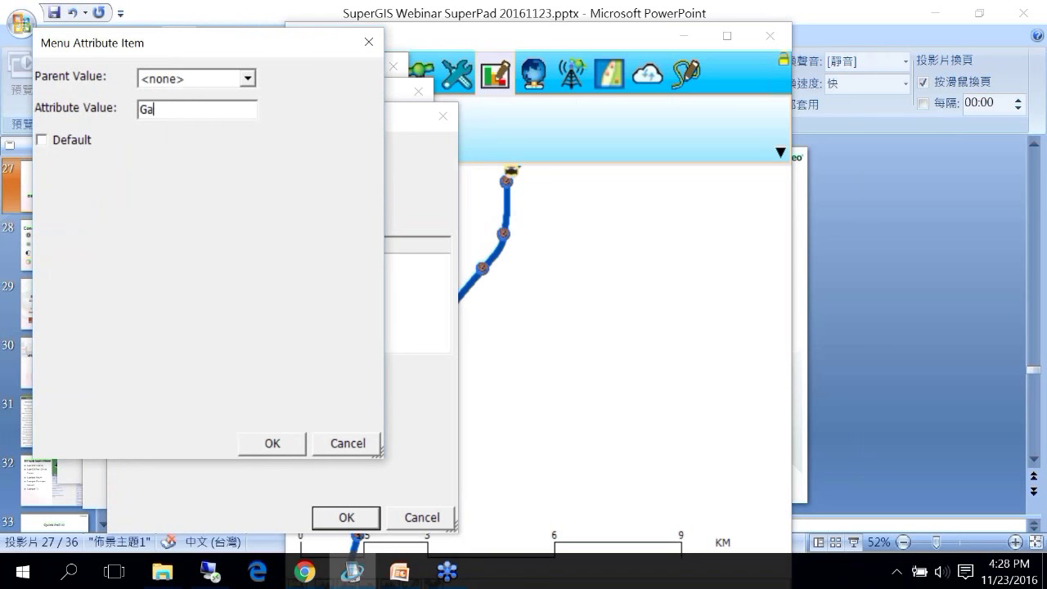
type("teValve")
left_click(281, 444)
left_click(346, 517)
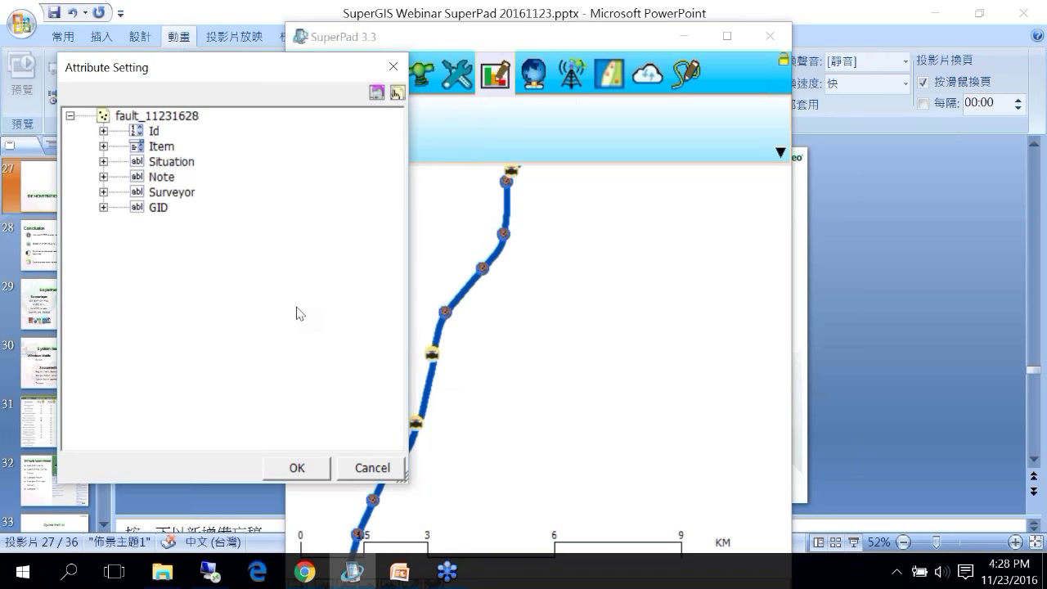
Define the Situation field as a menu attribute with Item as its parent form
left_click(173, 162)
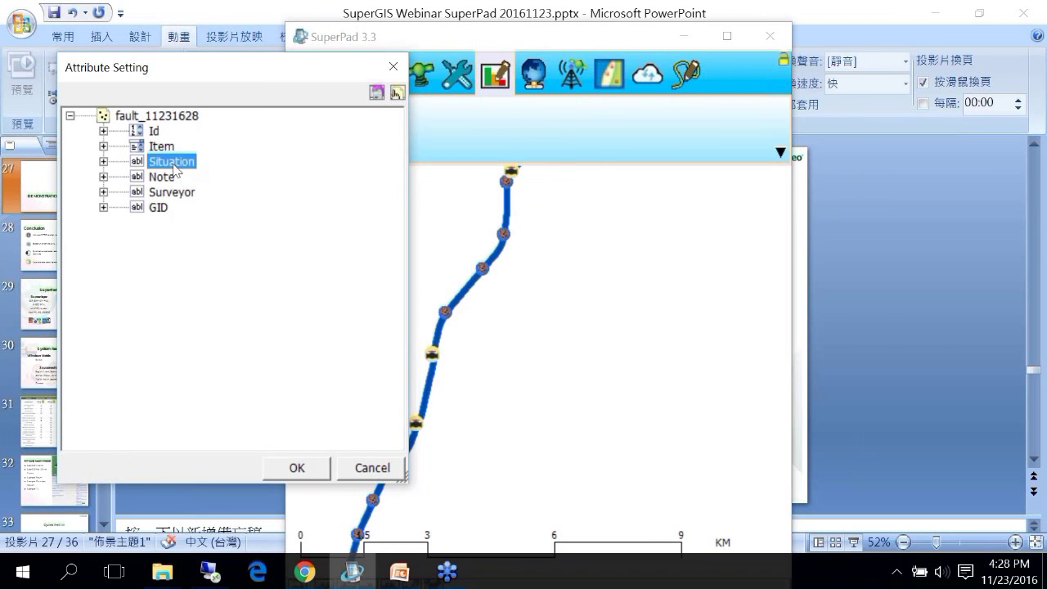
left_click(377, 93)
left_click(296, 467)
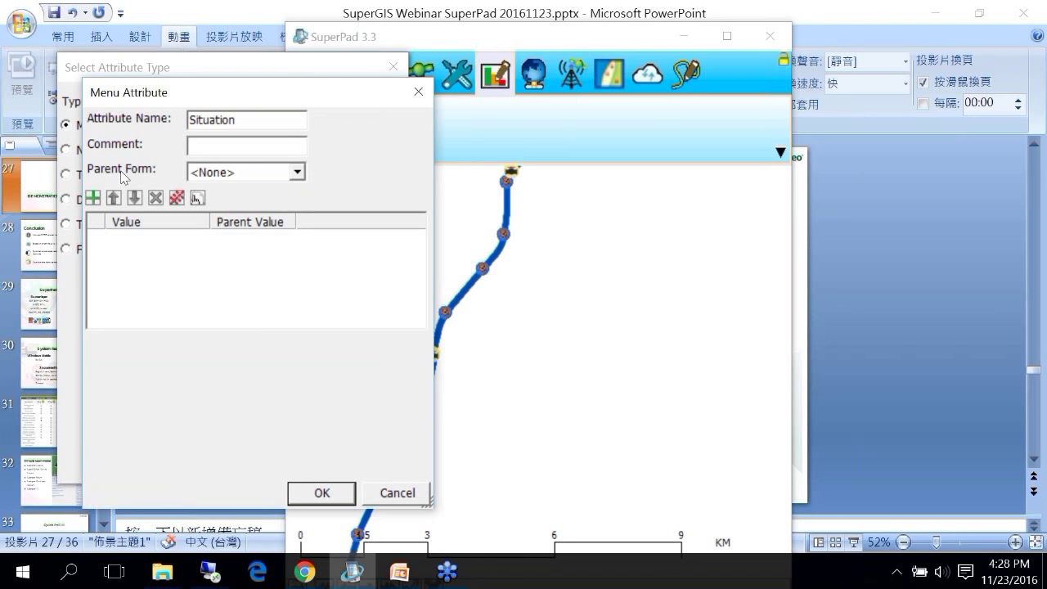
left_click(298, 172)
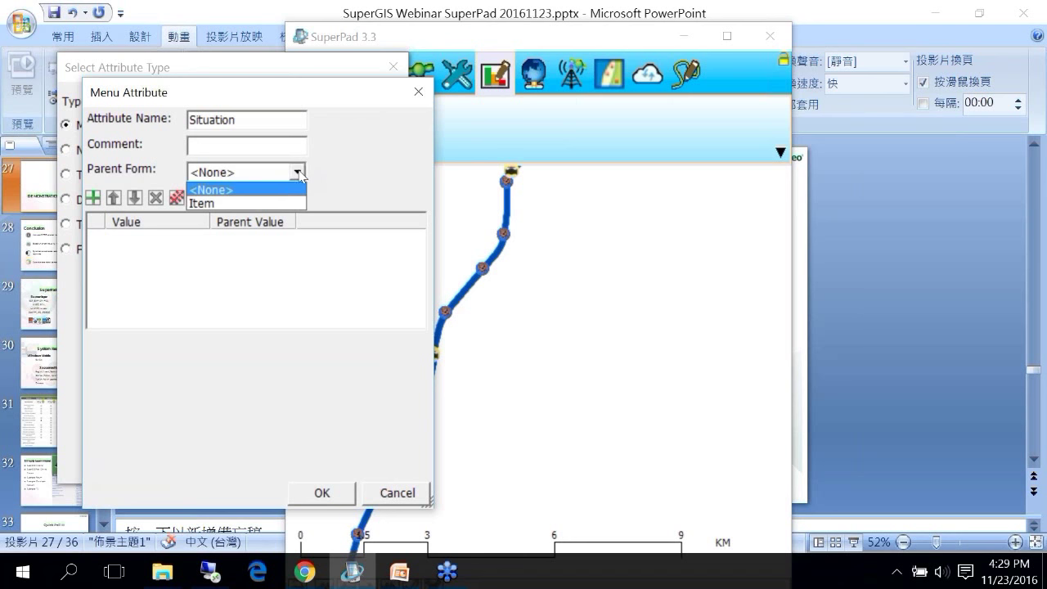
left_click(264, 205)
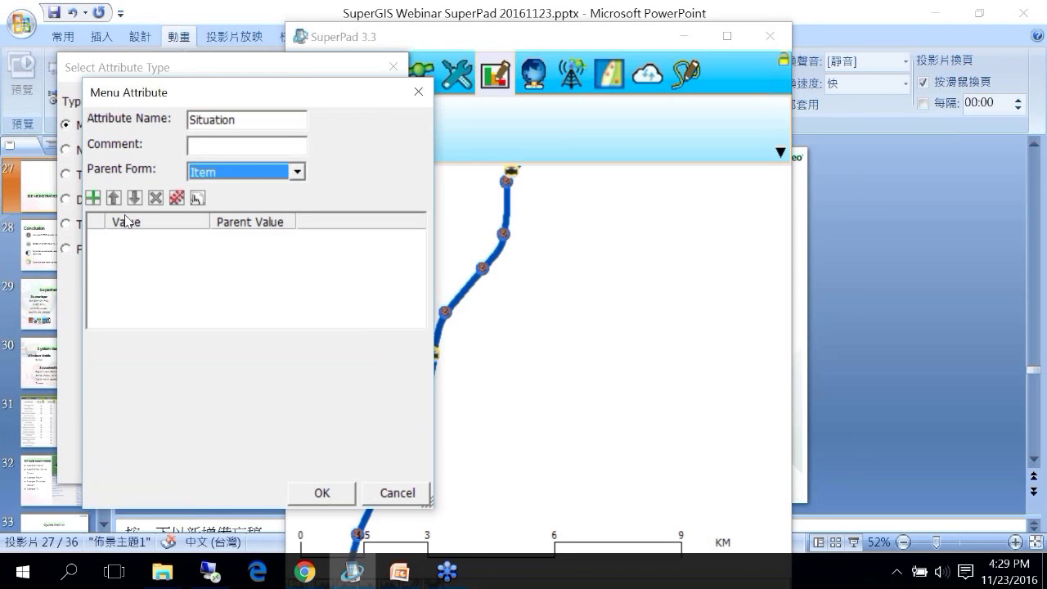
Add the Situation value Dent under the parent value Manholes
left_click(92, 198)
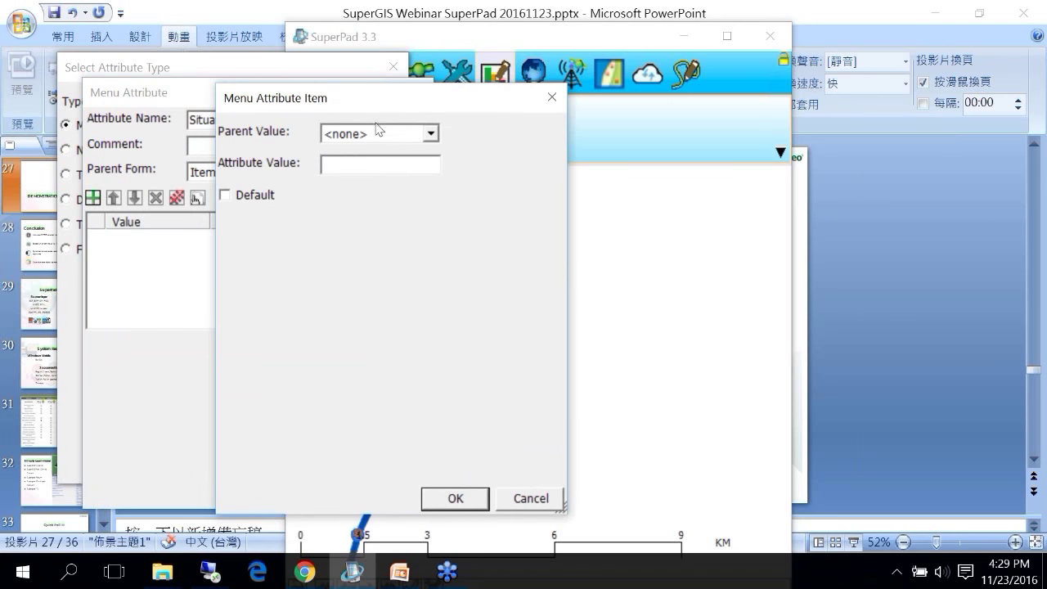
left_click(378, 130)
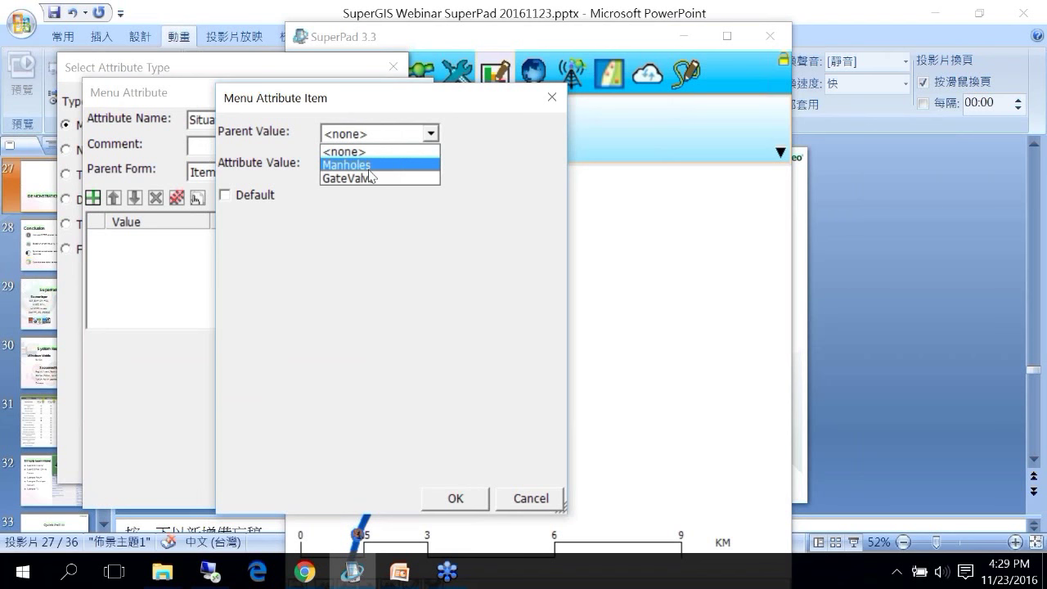
left_click(369, 168)
left_click(360, 162)
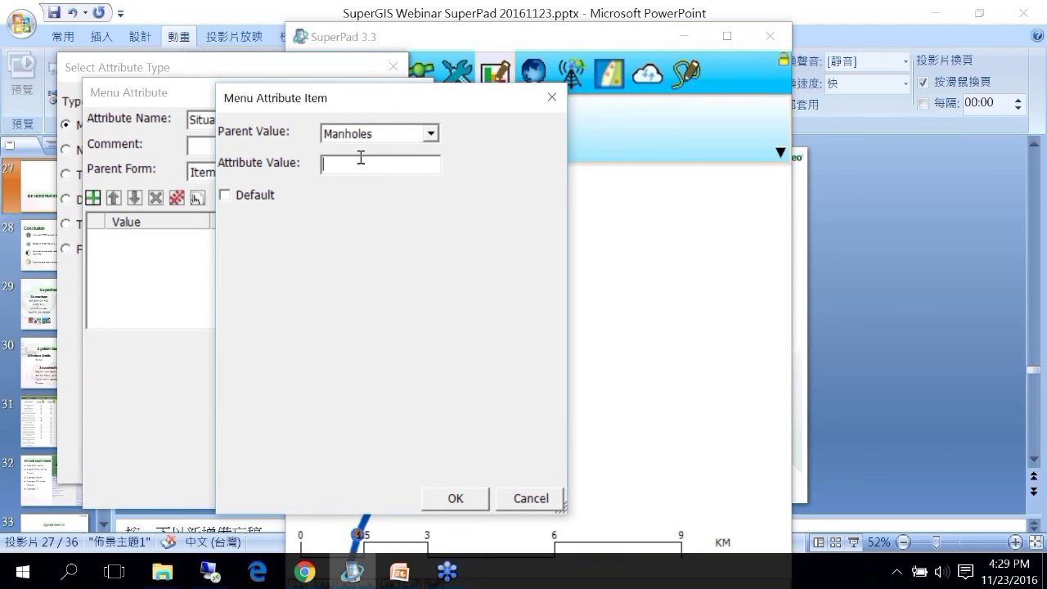
type("Dent")
left_click(456, 500)
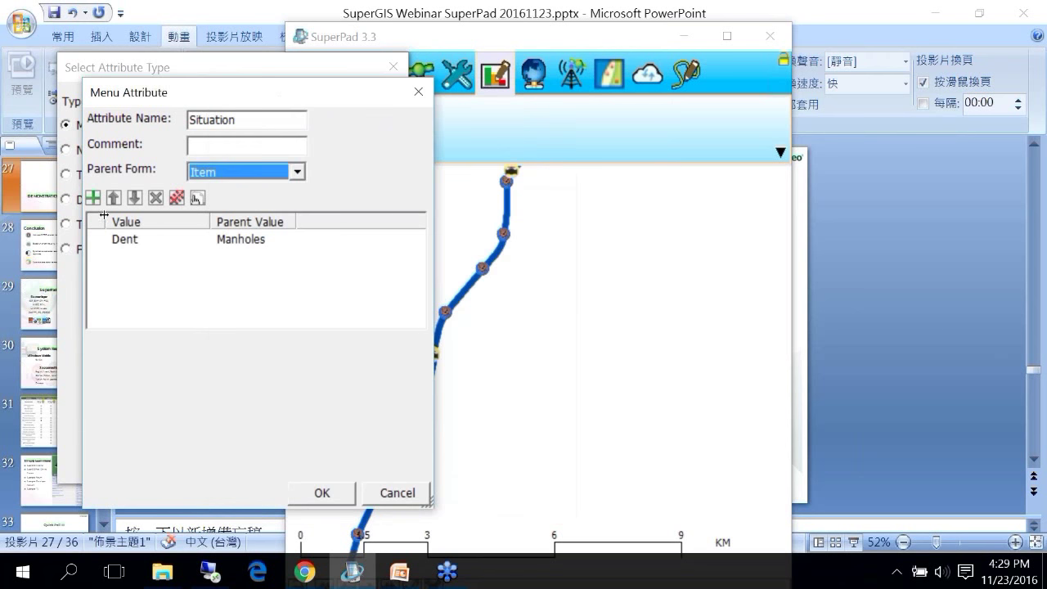
Add the Situation value Missing Parts under the parent value Manholes and accept the layer's attribute settings
left_click(92, 198)
left_click(284, 208)
type("Missing Parts")
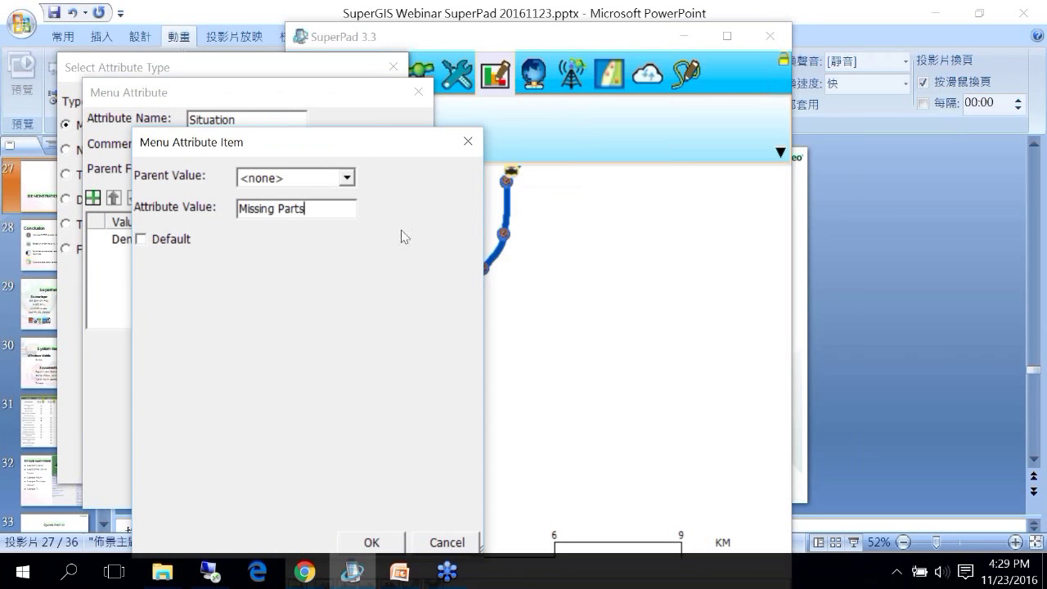
left_click(347, 178)
left_click(316, 207)
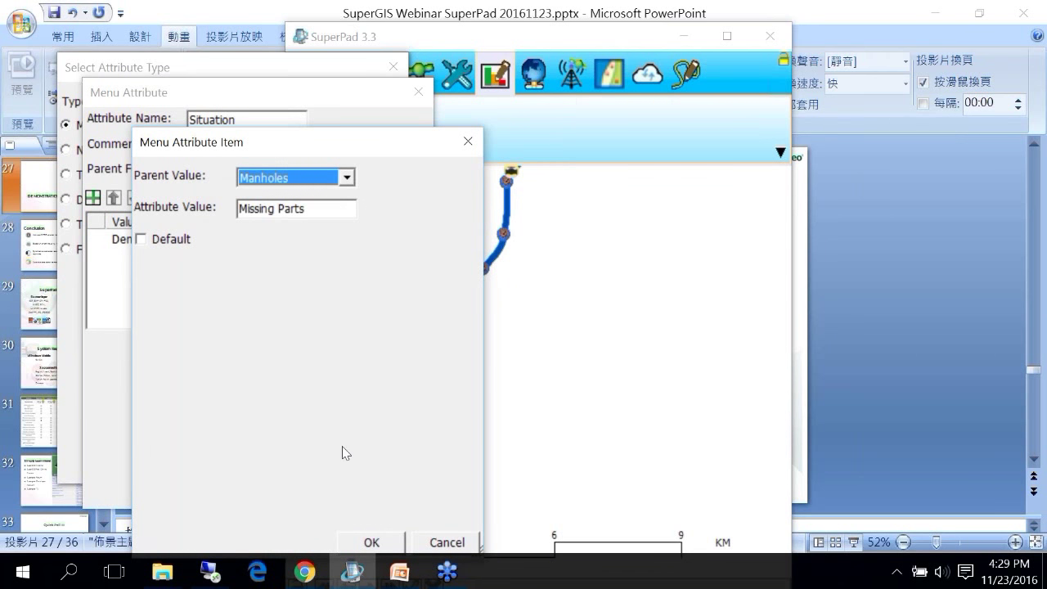
left_click(370, 543)
left_click(335, 501)
left_click(282, 470)
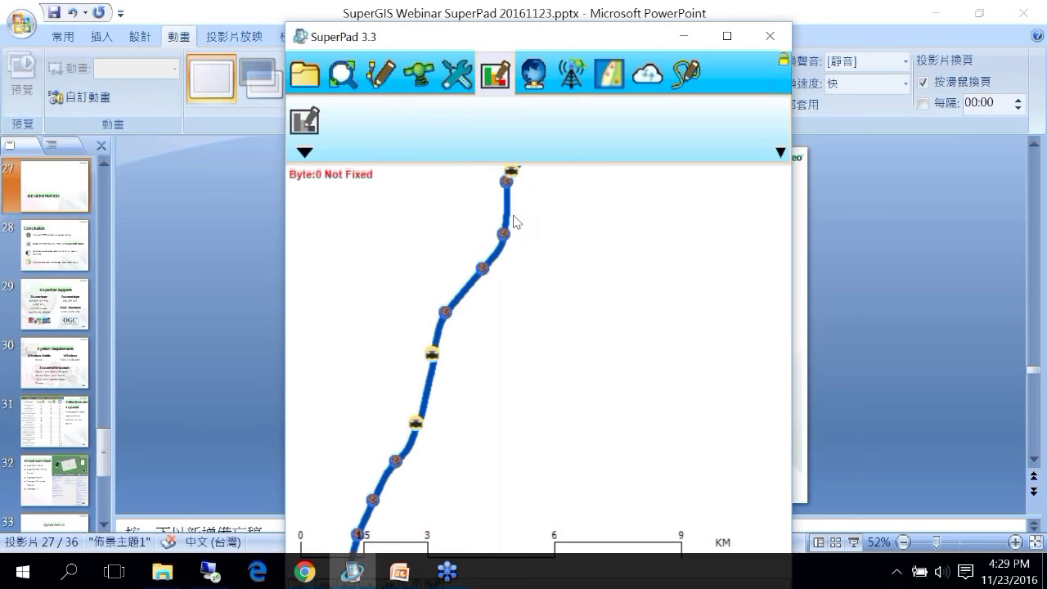
Draw a point feature beside the pipeline between two manholes and agree to add it
left_click(389, 79)
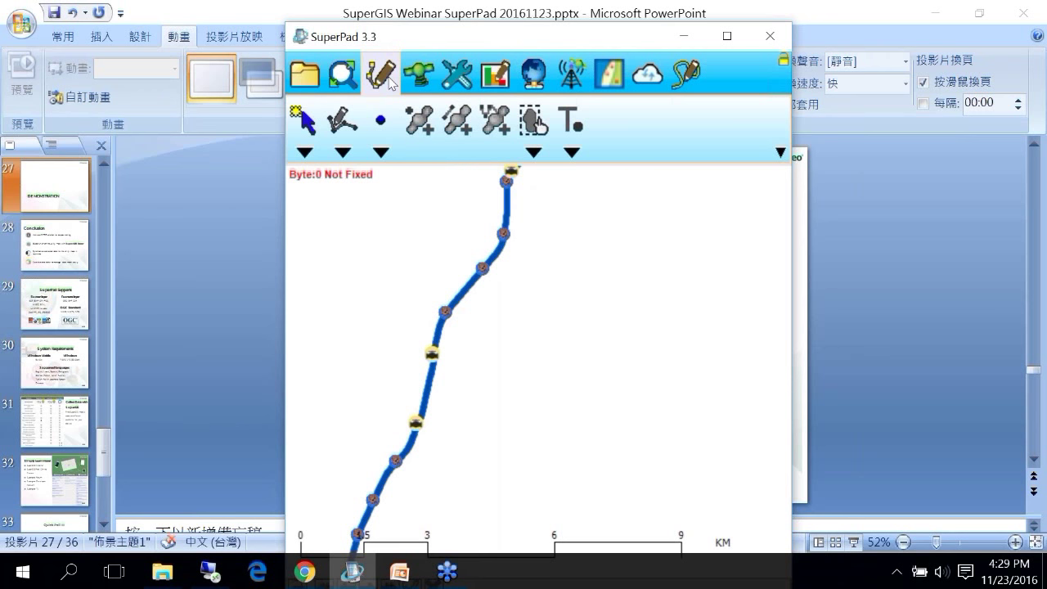
left_click(384, 154)
left_click(434, 192)
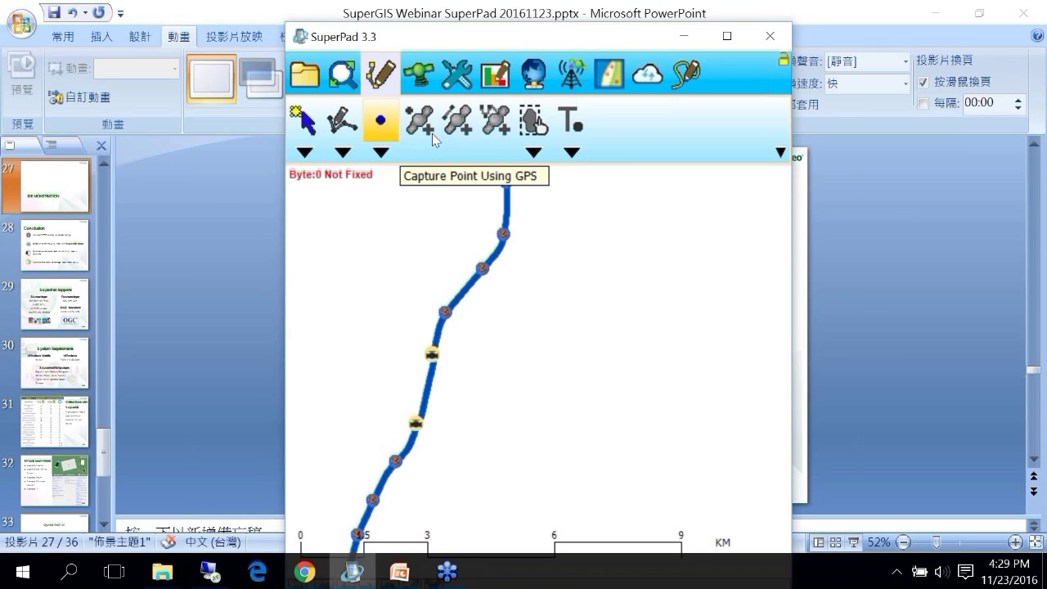
left_click(475, 298)
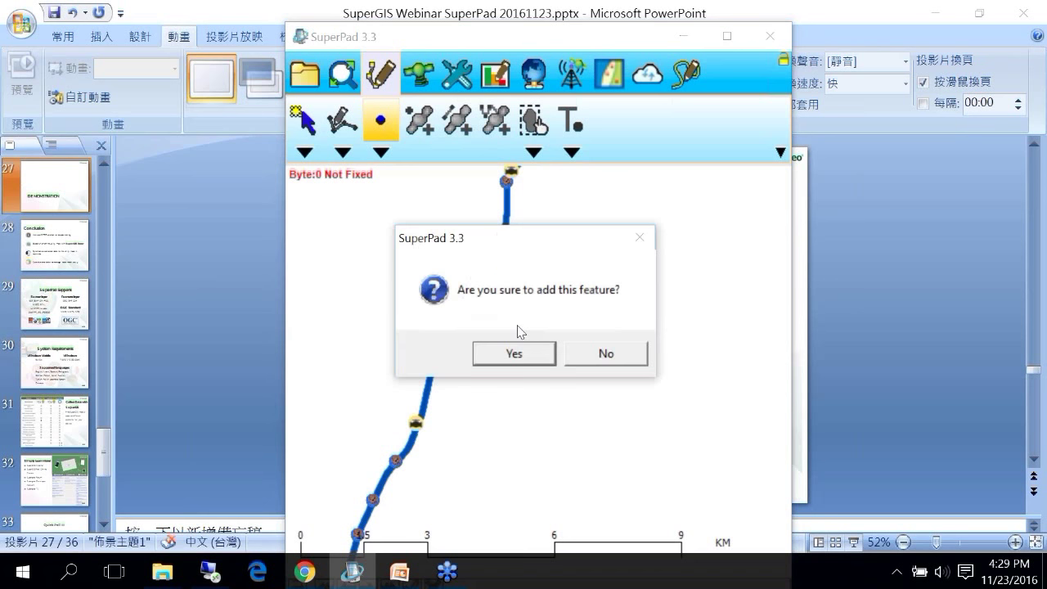
left_click(520, 360)
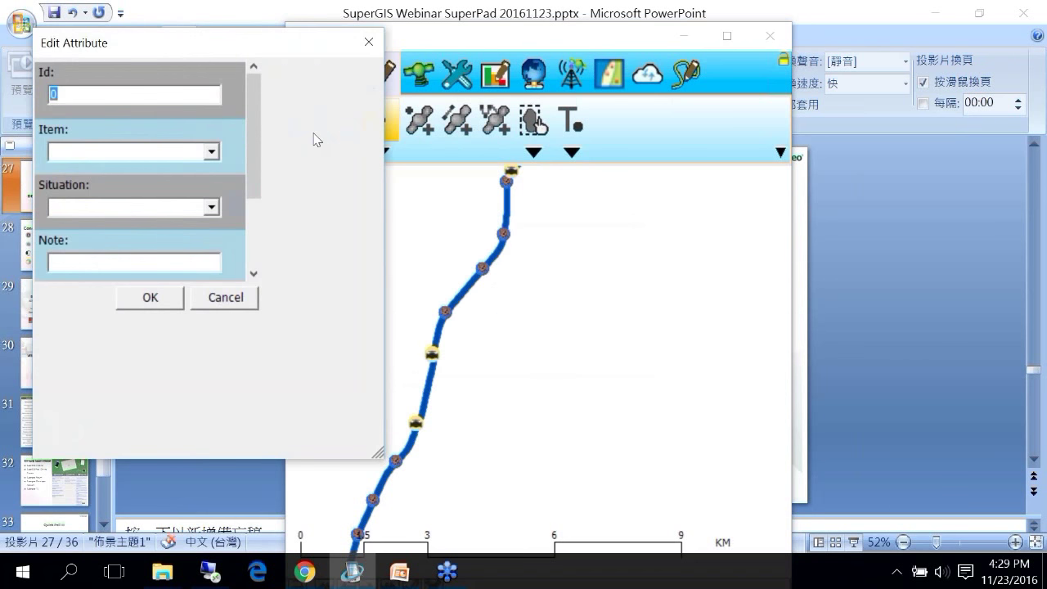
Fill in the new point's attributes with Item Manholes, Situation Missing Parts and Note a.s.a.p, and save them
left_click(211, 152)
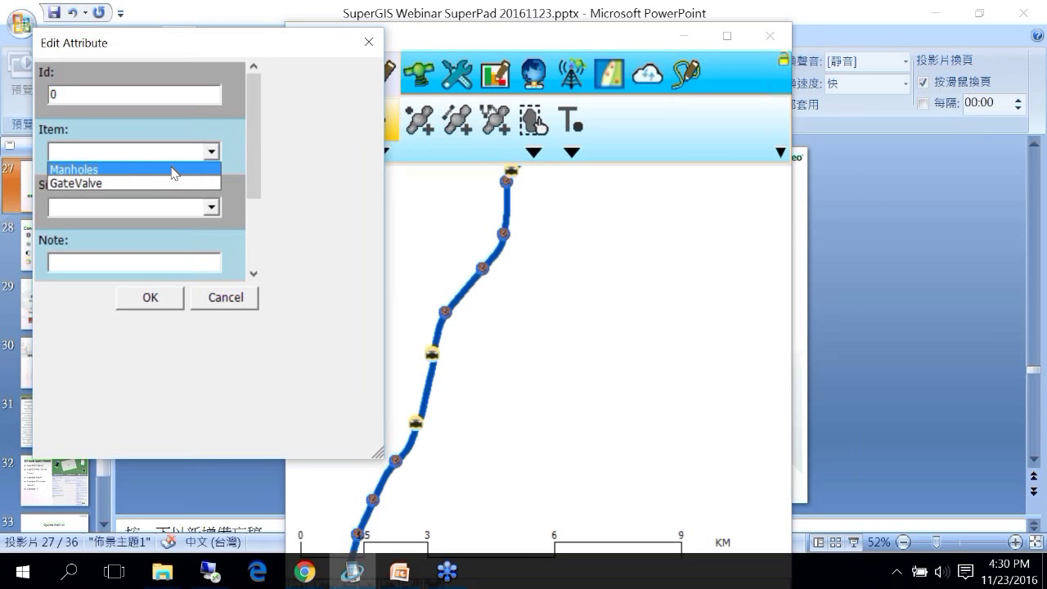
left_click(171, 171)
left_click(212, 207)
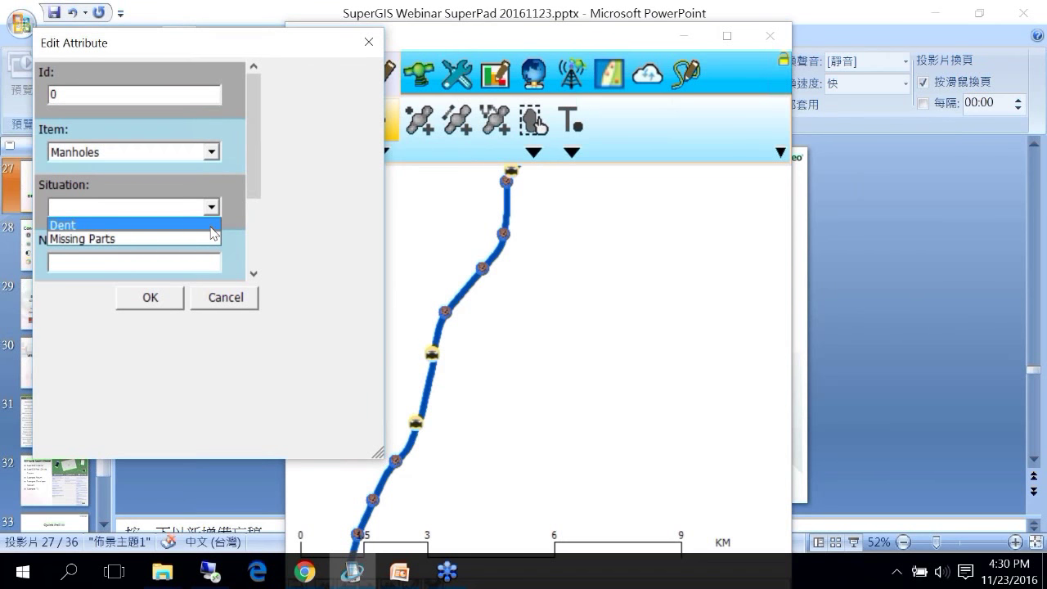
left_click(197, 238)
left_click(182, 260)
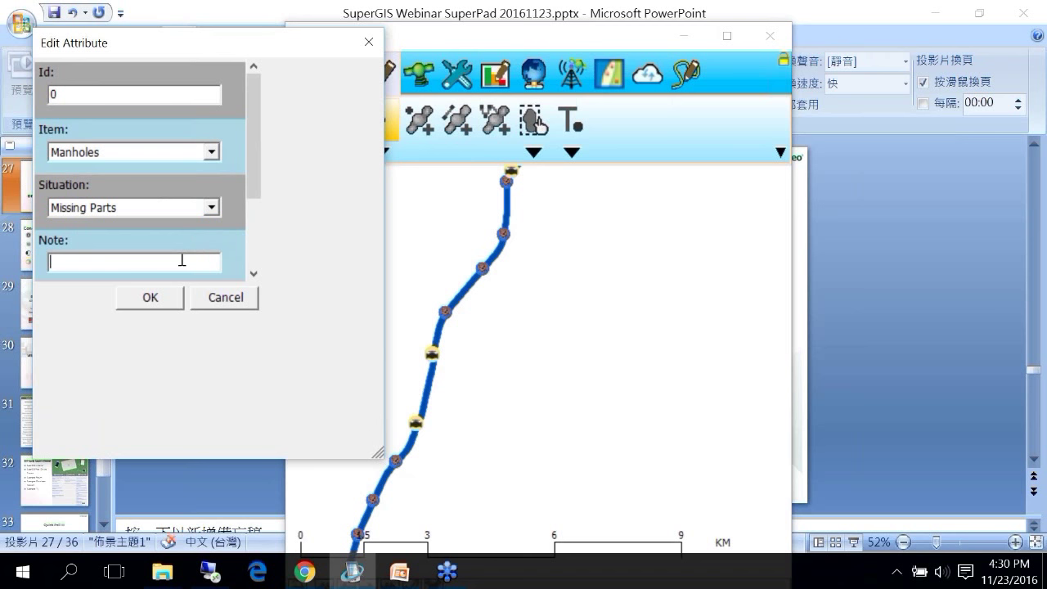
type("a.s.ap")
key("BackSpace")
type(".p")
left_click(127, 299)
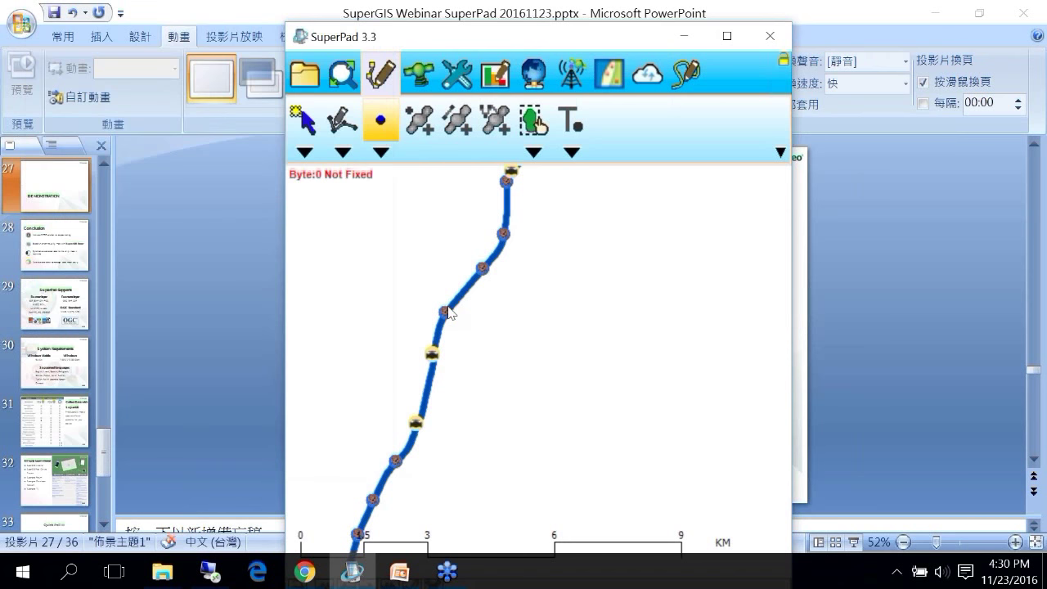
left_click(471, 296)
Synchronize the edited layer's data with SuperGIS Server and close the upload notice
left_click(534, 80)
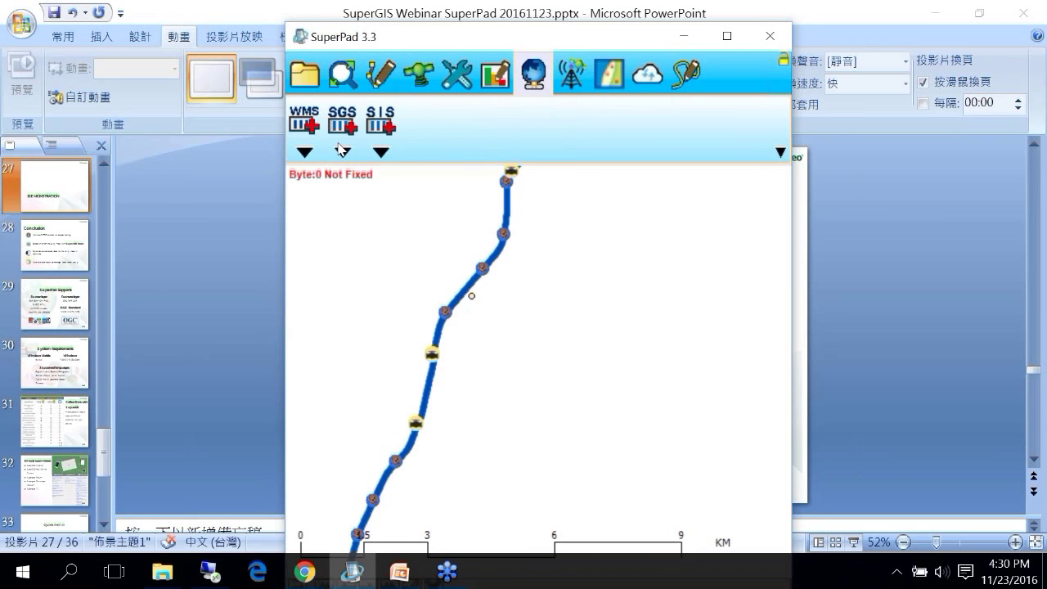
left_click(343, 150)
left_click(465, 258)
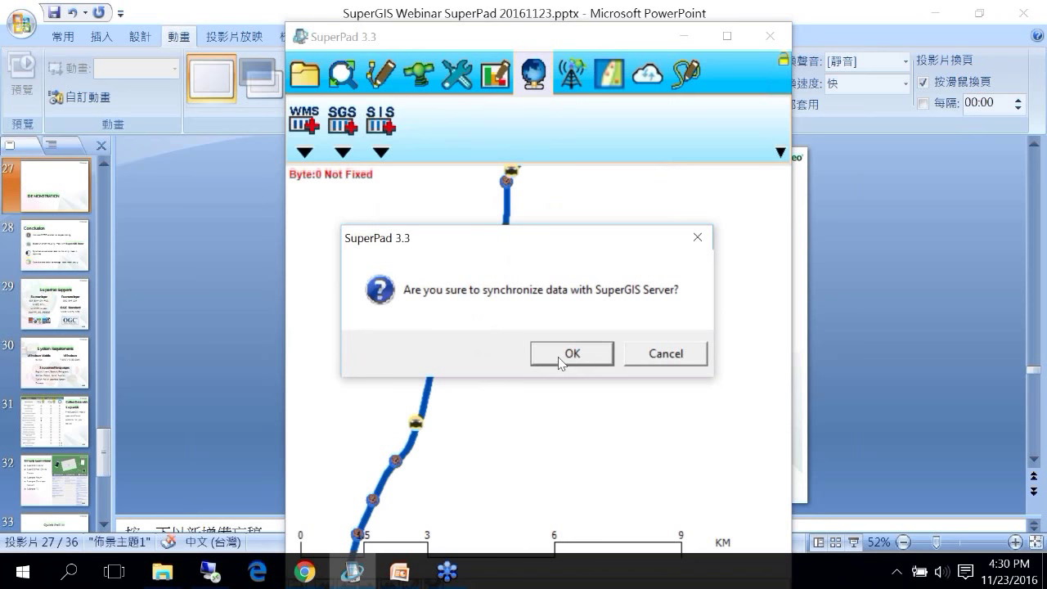
left_click(563, 363)
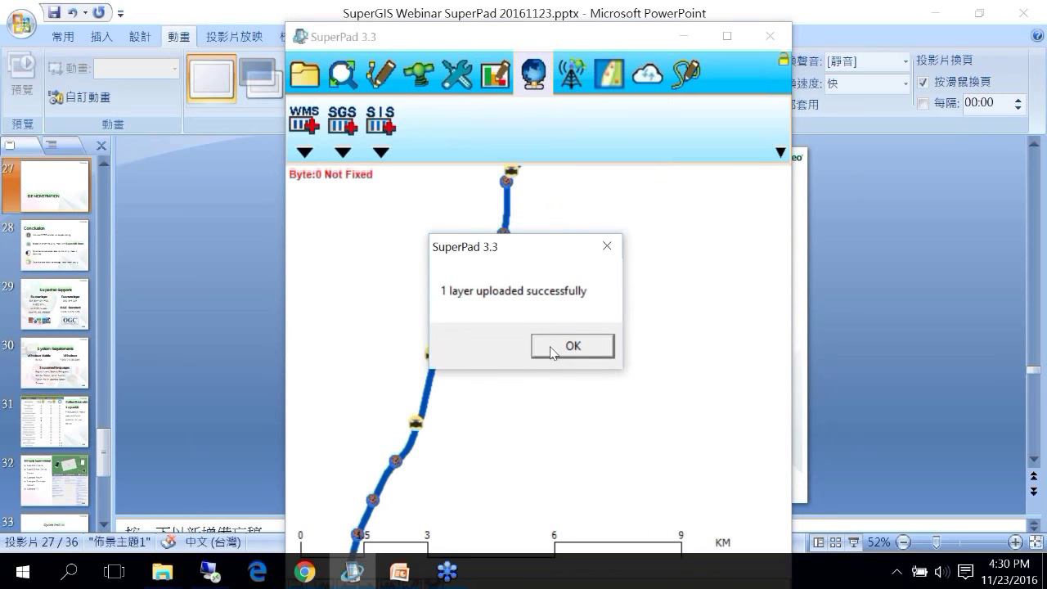
left_click(564, 347)
Switch to Chrome, reload the UtilityMap.htm page and examine the pipeline where the new fault point was added
left_click(305, 572)
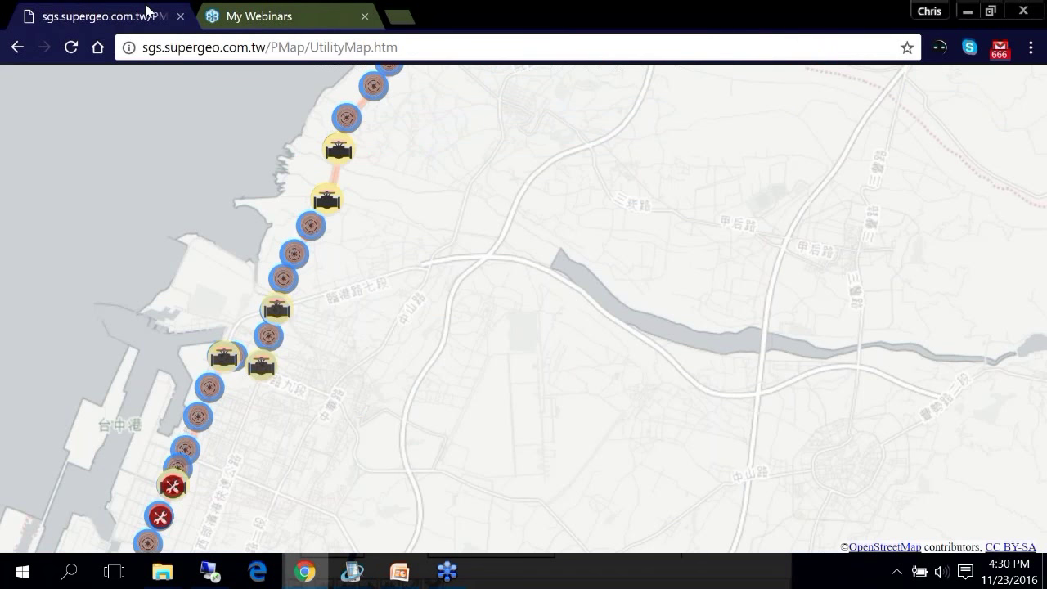
left_click(71, 47)
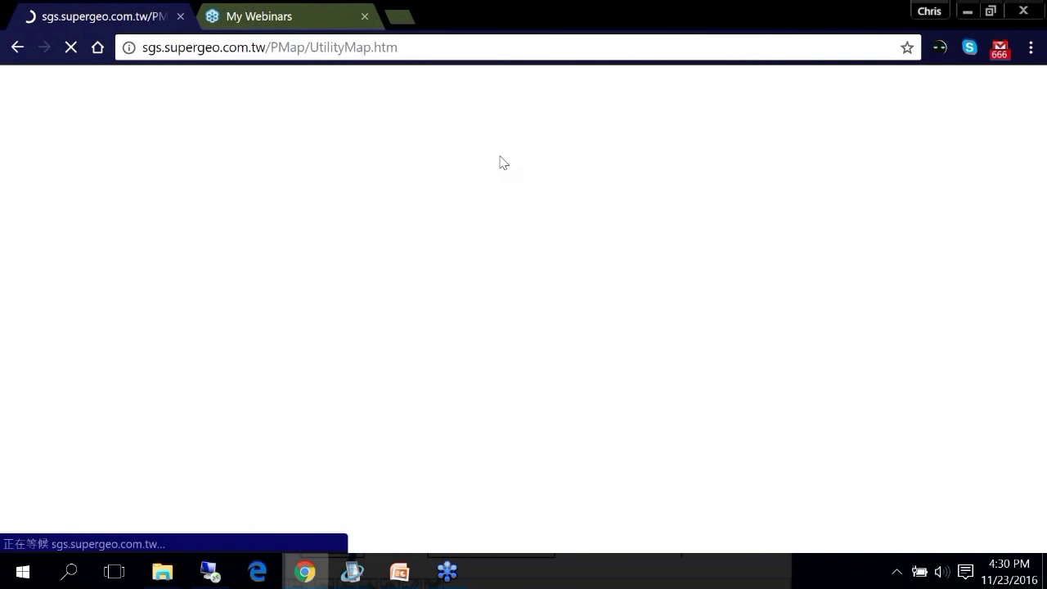
scroll(601, 288, "up", 1)
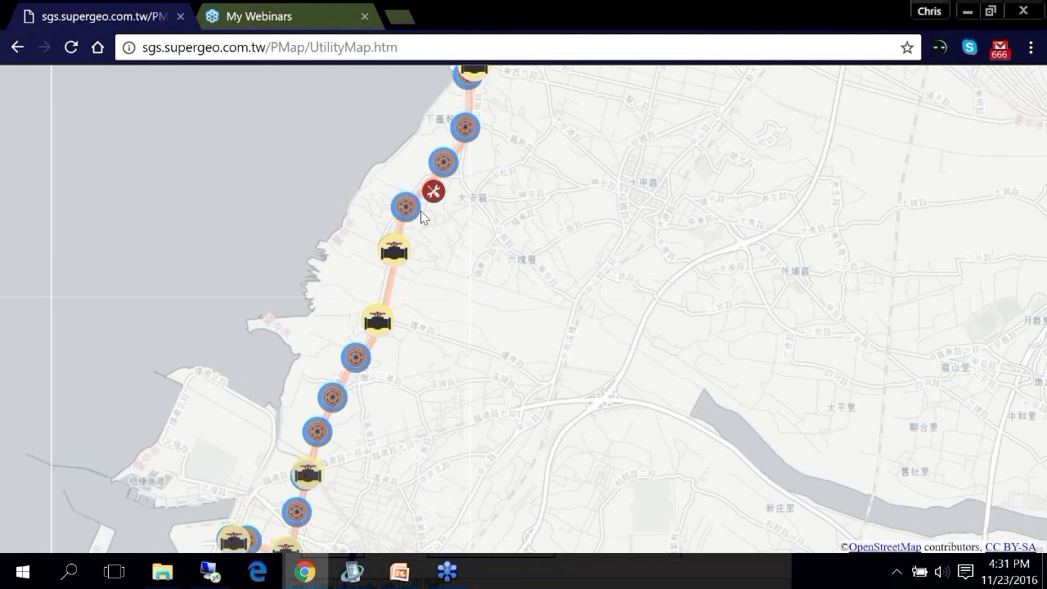
Switch to PowerPoint, start the slide show from the Demonstration slide and advance to the Conclusion slide
left_click(401, 573)
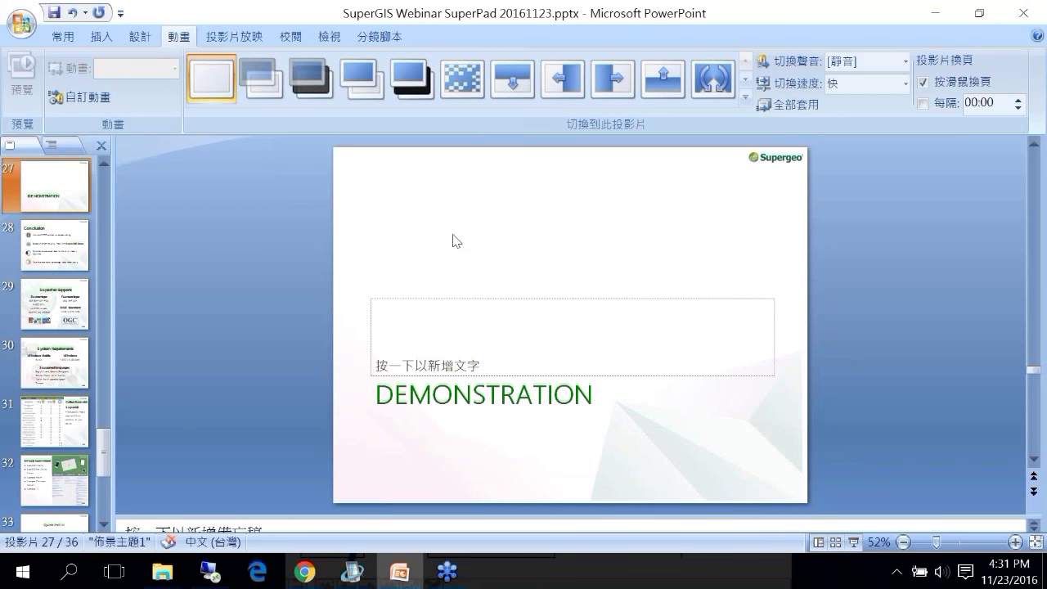
left_click(854, 542)
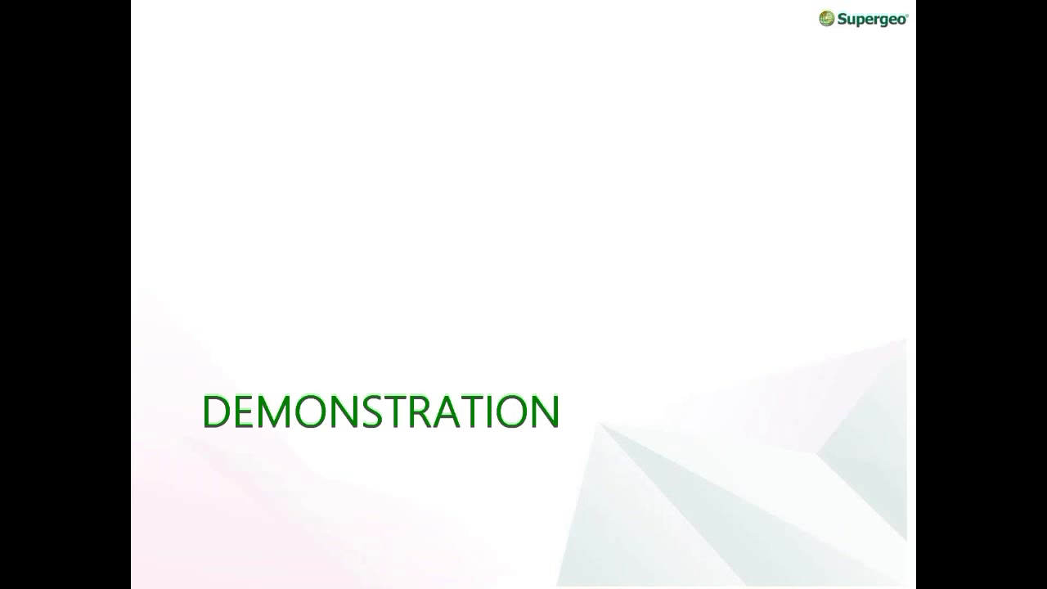
key("Right")
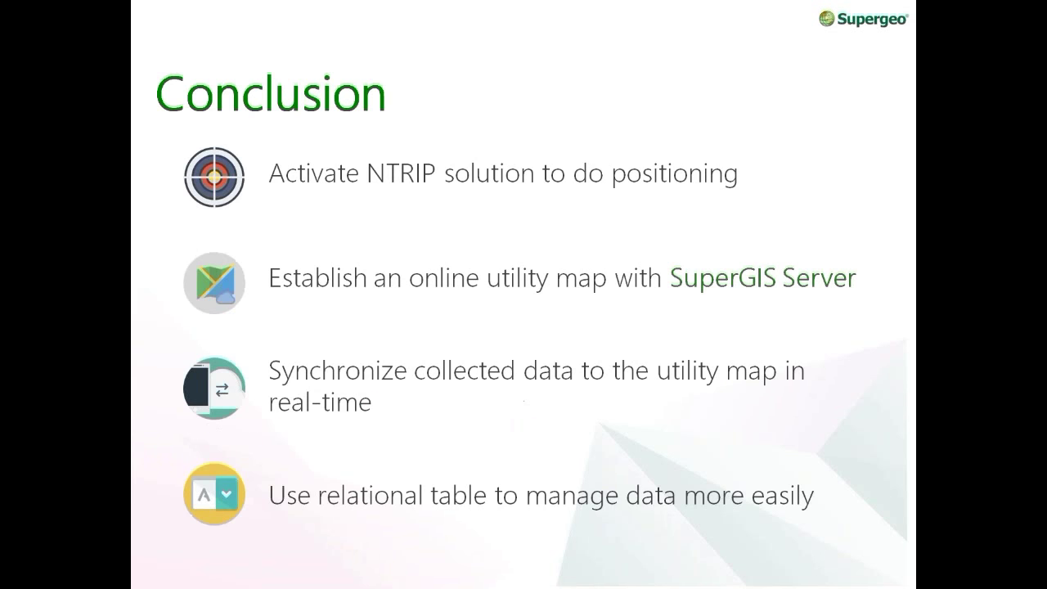